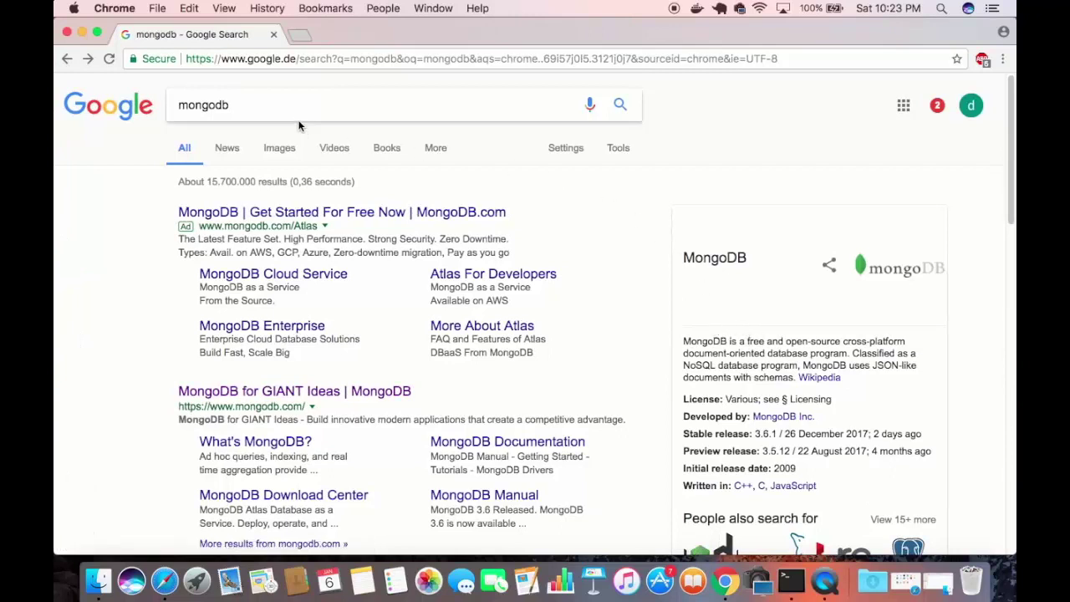
Step: Open the 'MongoDB for GIANT Ideas' result and go to the MongoDB Download Center
left_click(260, 107)
left_click(122, 189)
scroll(123, 202, "down", 2)
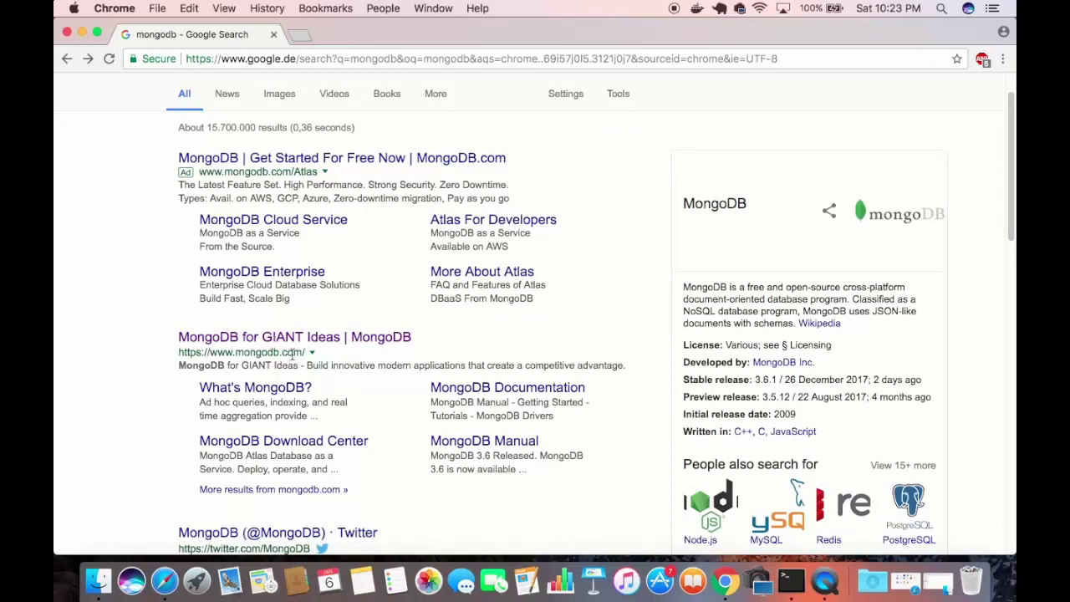
left_click(285, 344)
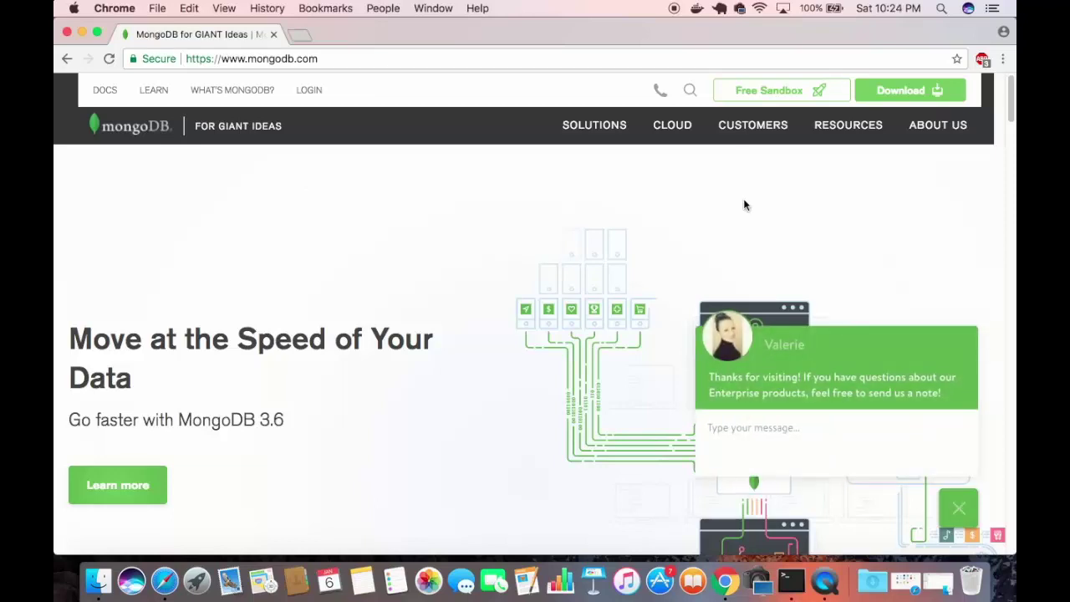
left_click(896, 94)
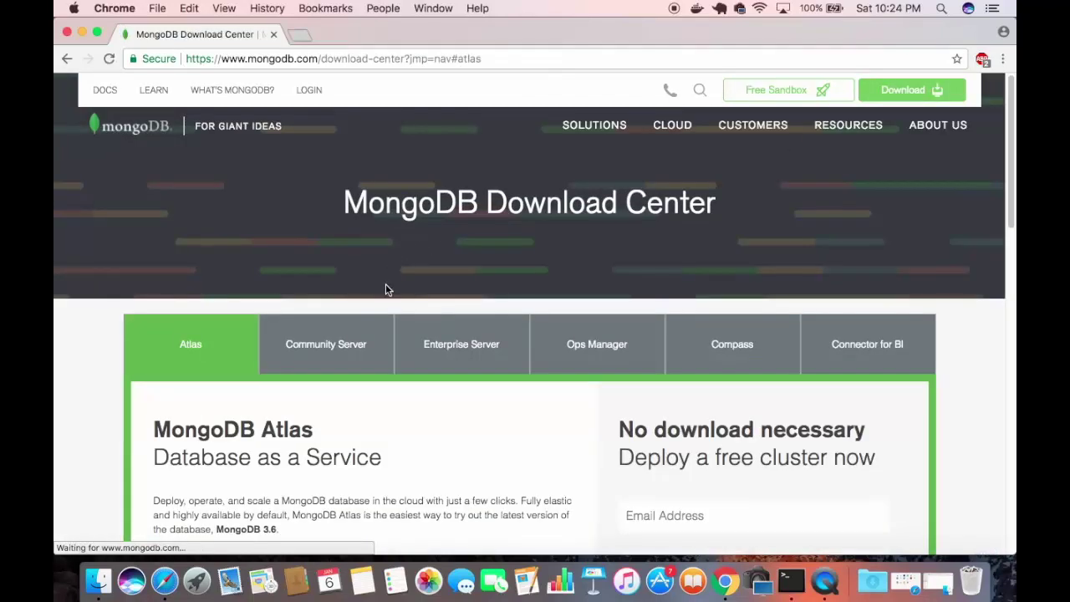
Step: Download the Community Server 3.6.1 OS X .tgz archive, then minimize Chrome
scroll(331, 266, "down", 1)
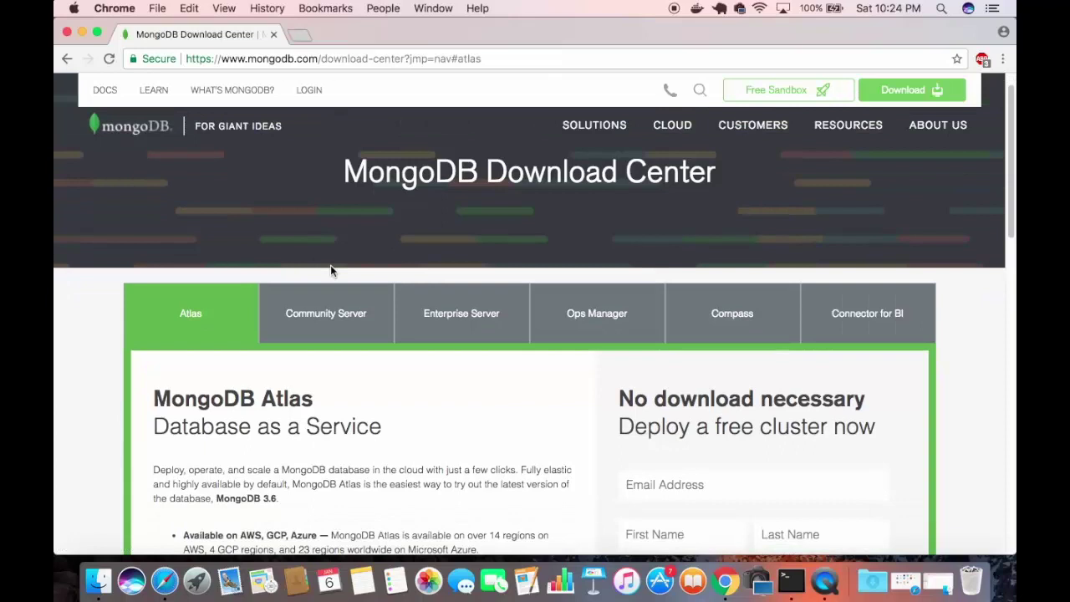
scroll(331, 266, "down", 1)
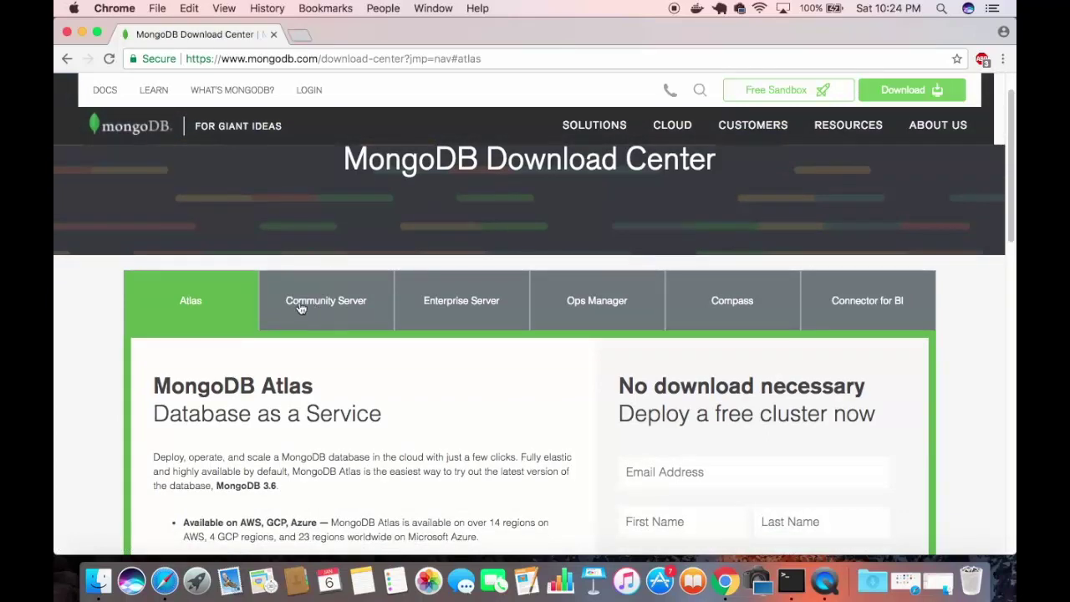
double_click(315, 307)
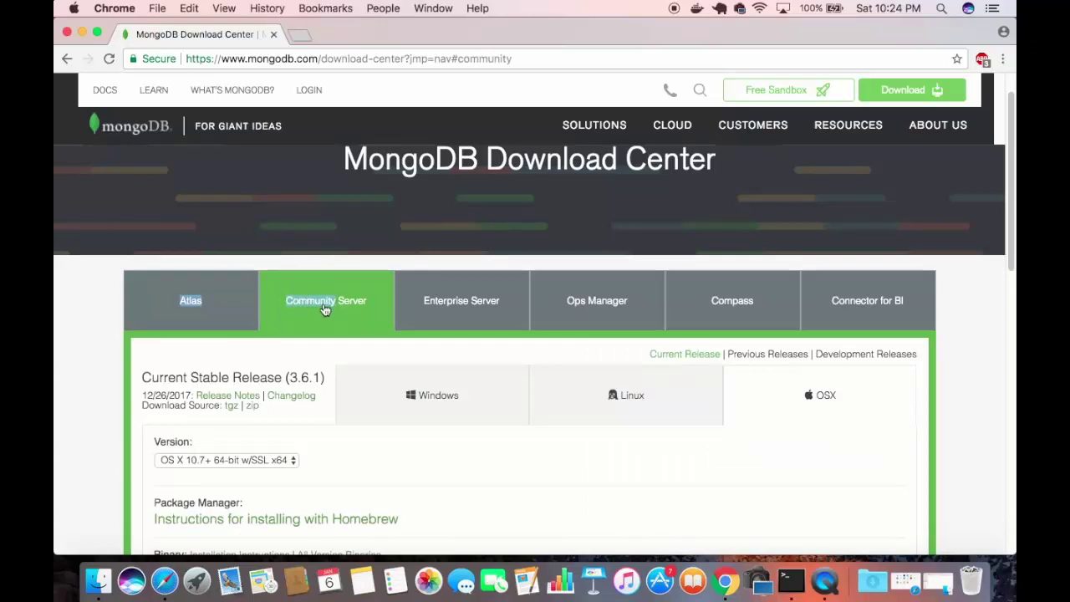
scroll(389, 347, "down", 3)
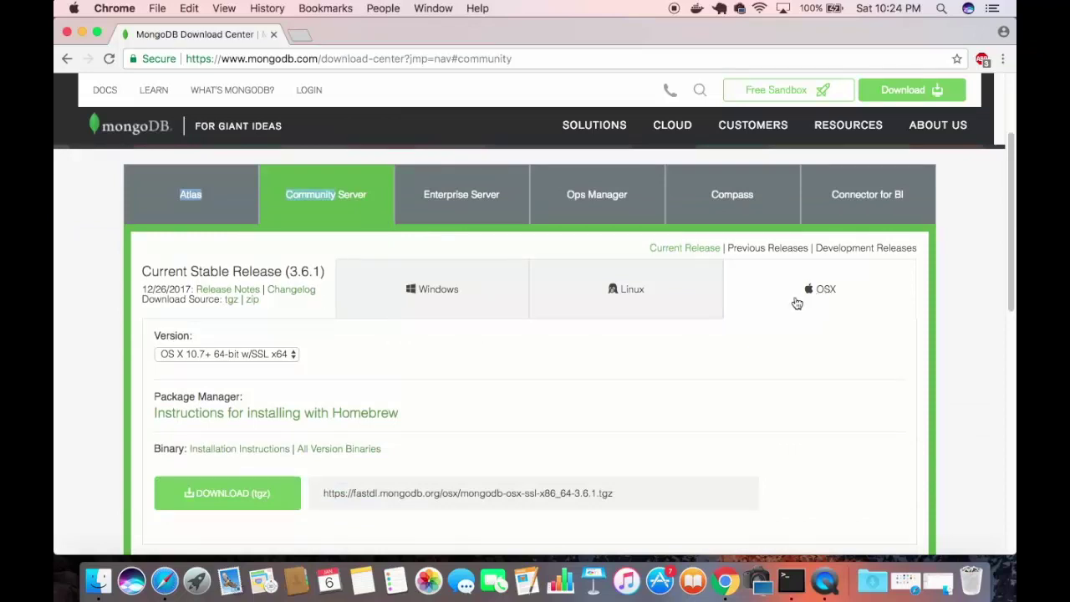
scroll(546, 362, "down", 2)
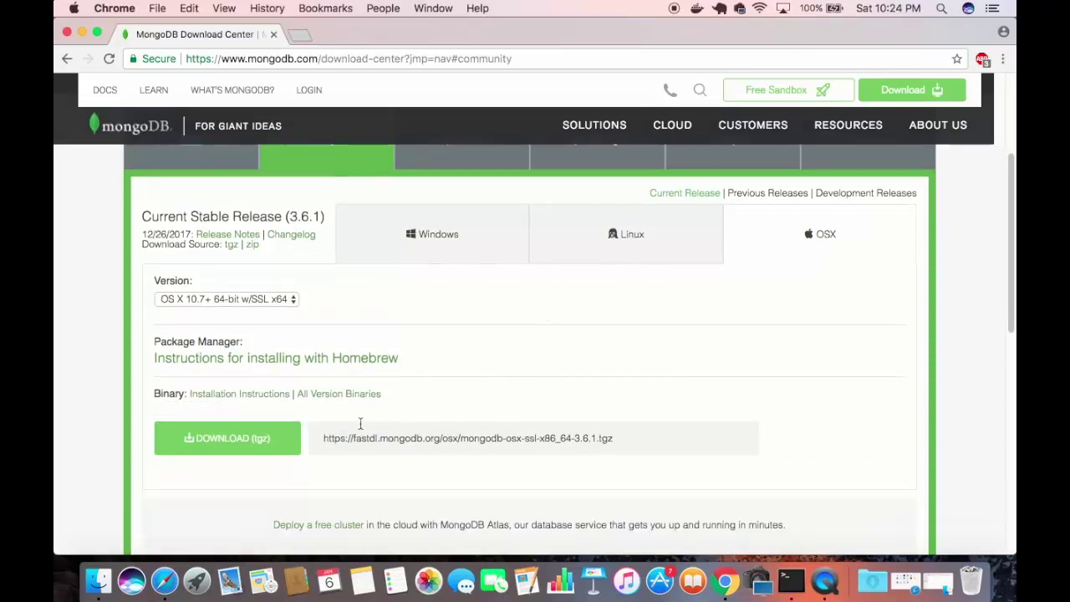
left_click(242, 442)
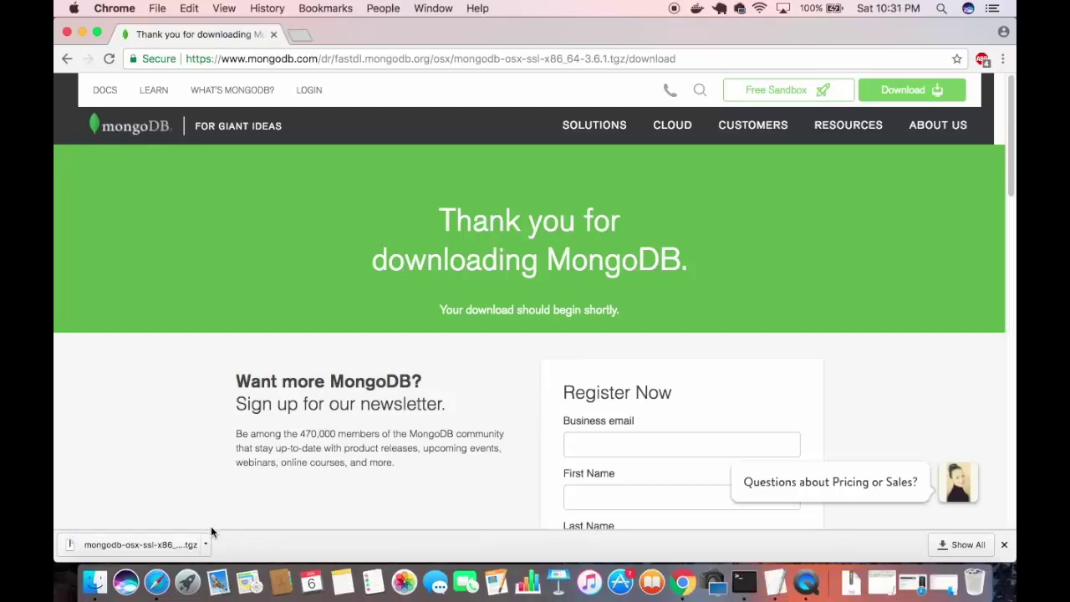
left_click(81, 33)
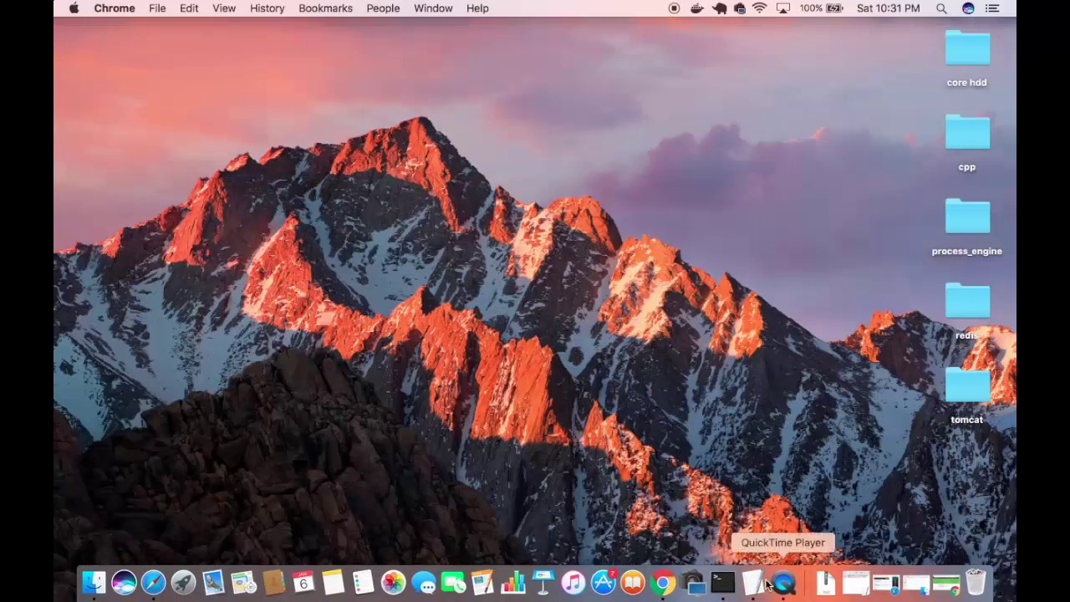
Step: Launch Terminal and change into the Downloads folder
left_click(725, 584)
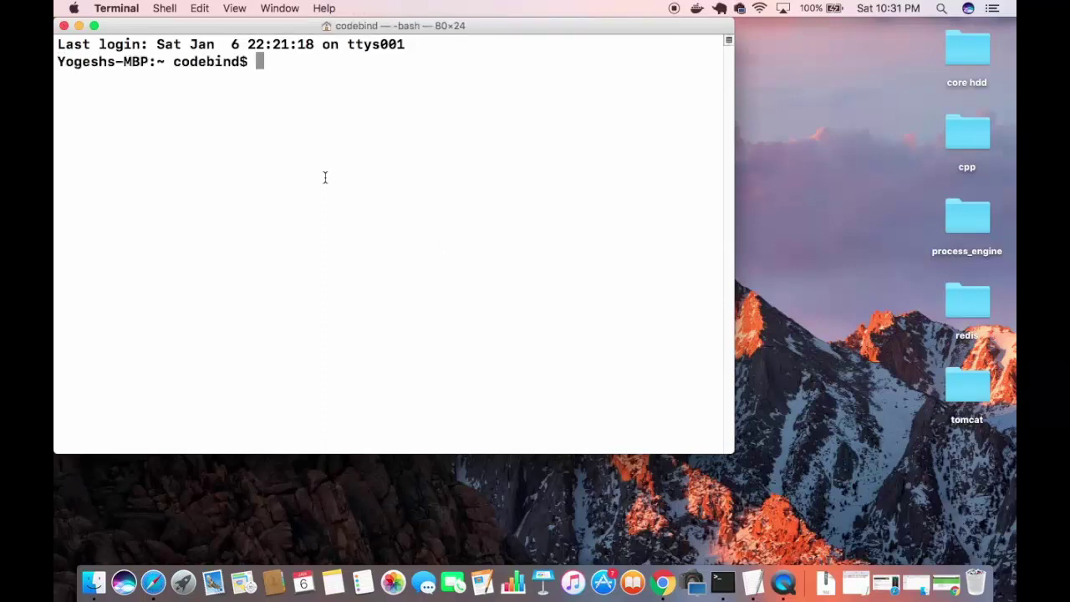
type("cd Down")
key("Tab")
key("Return")
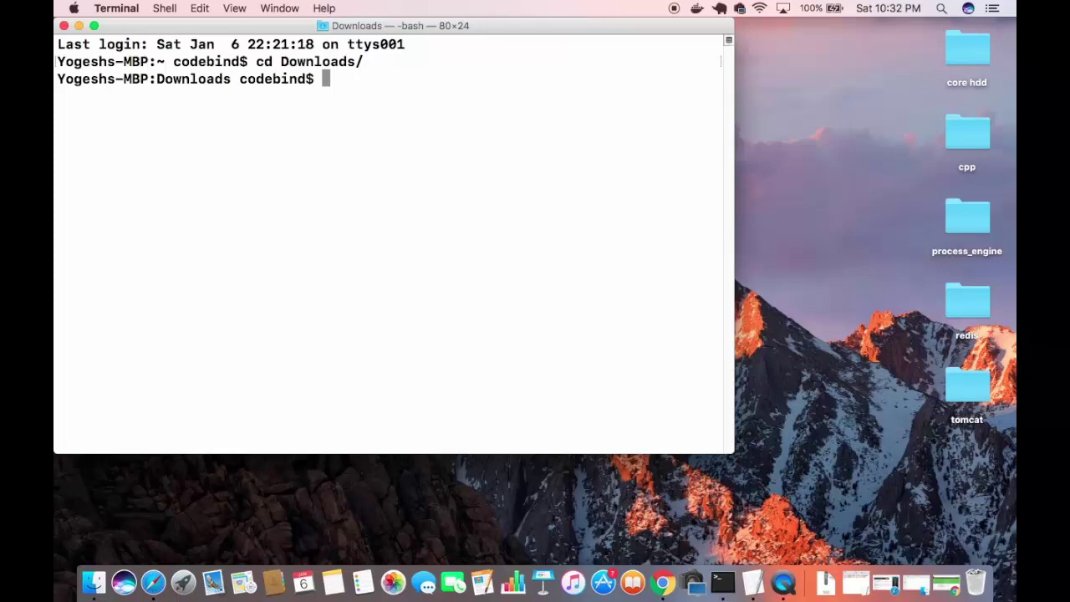
Step: List Downloads and highlight the mongodb-osx-ssl-x86_64-3.6.1.tgz filename
type("ls")
key("Return")
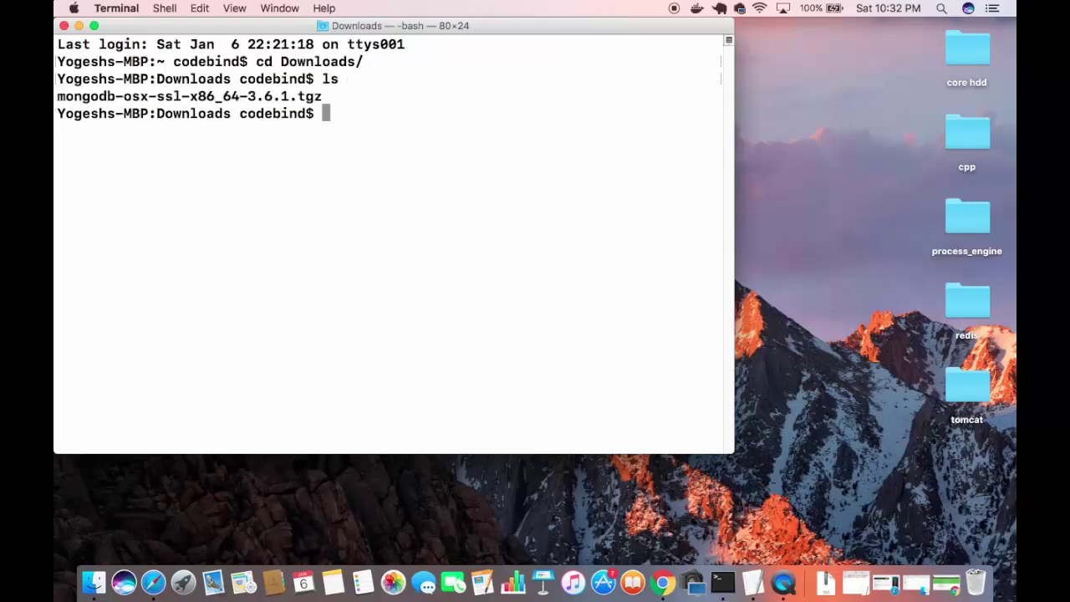
double_click(264, 97)
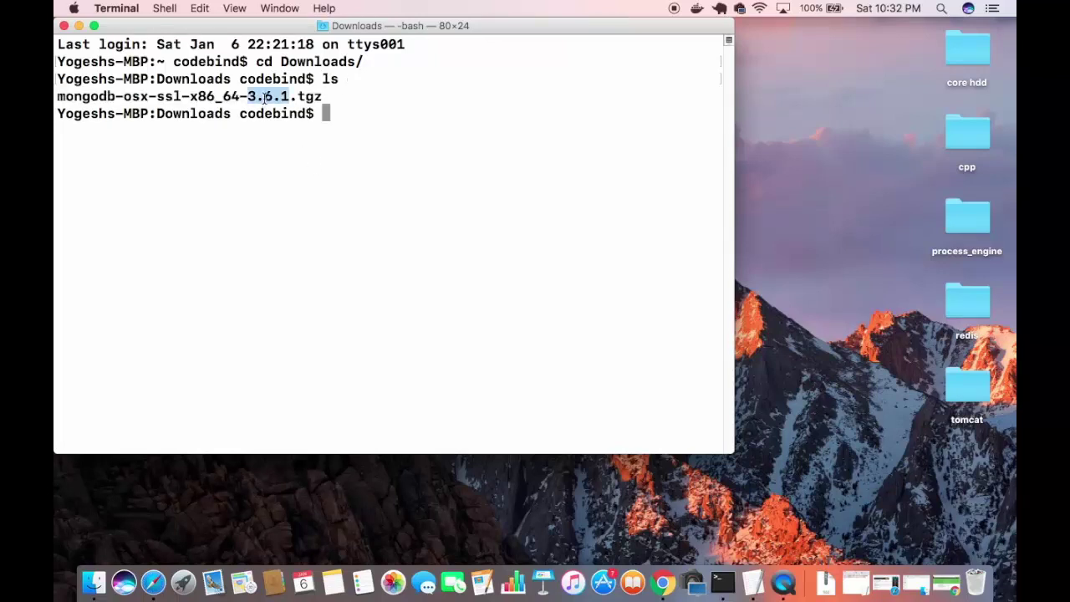
triple_click(264, 98)
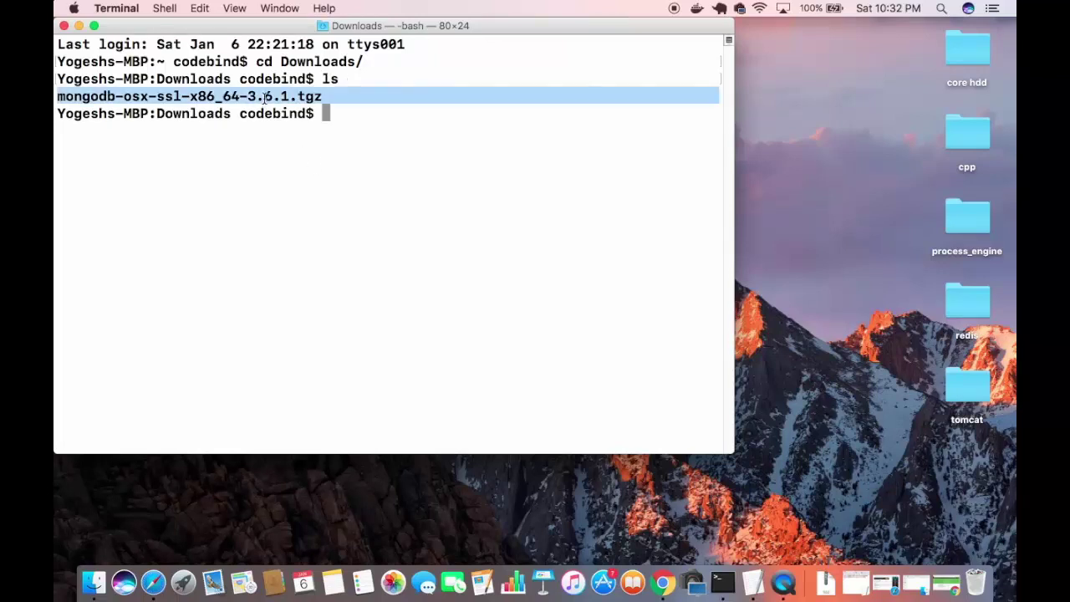
left_click(340, 115)
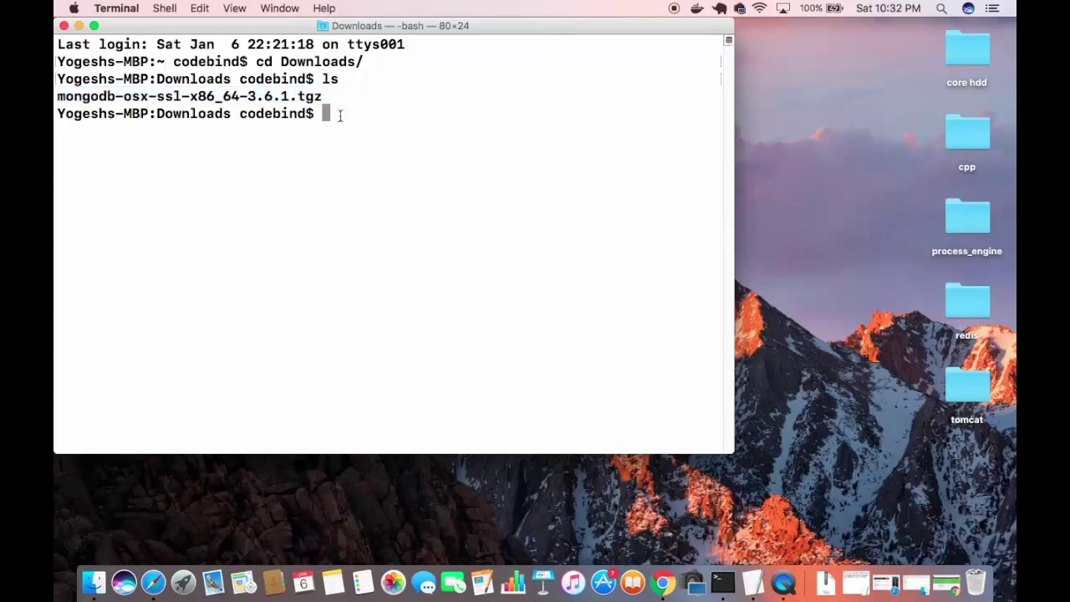
Step: Extract mongodb-osx-ssl-x86_64-3.6.1.tgz with tar xzf
type("tar xz")
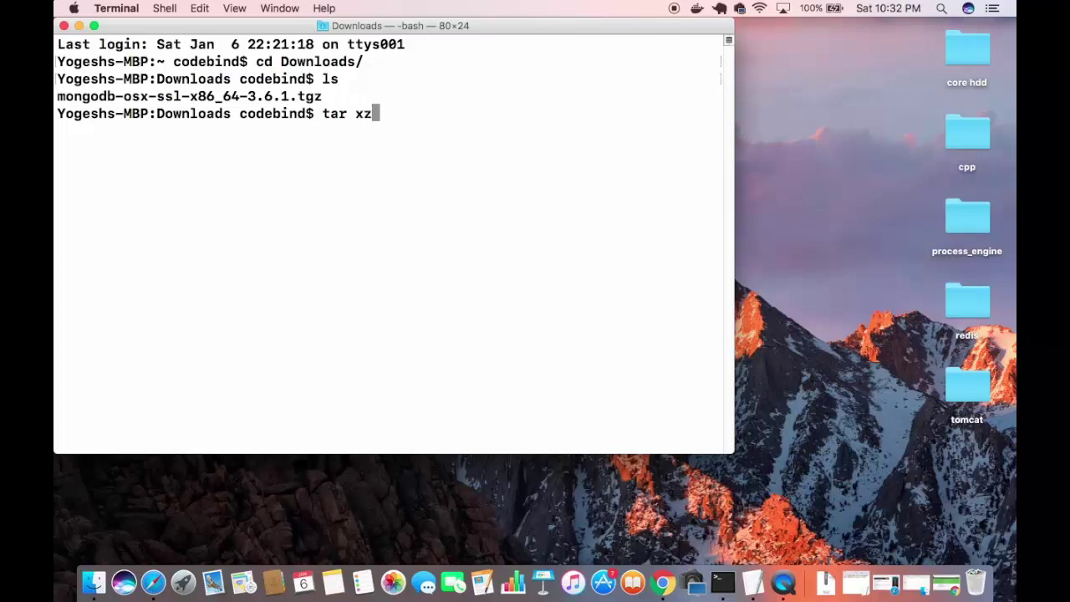
type("f mo")
key("Tab")
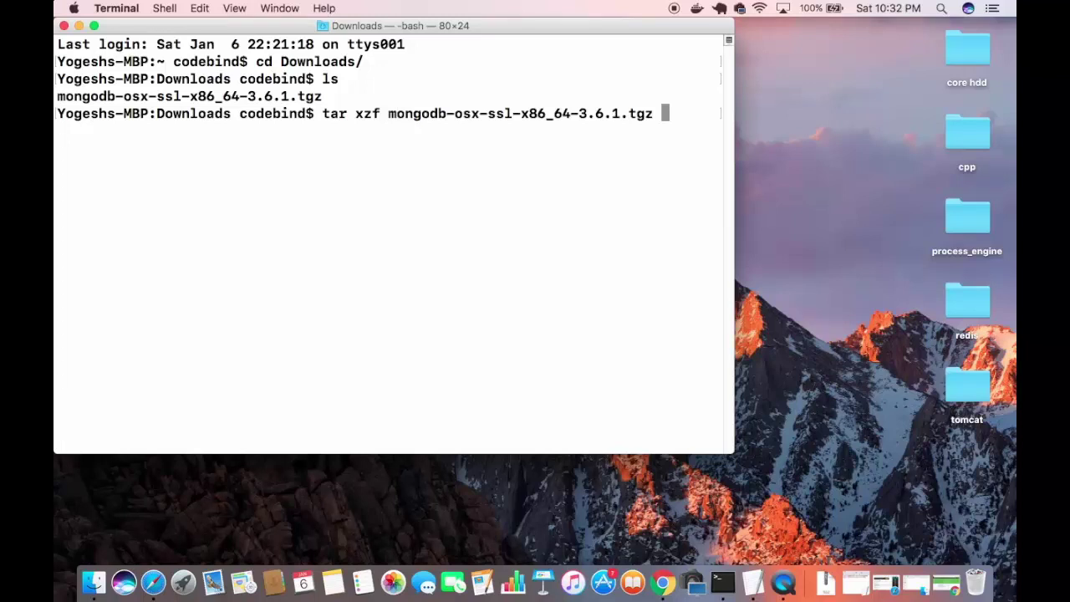
key("Return")
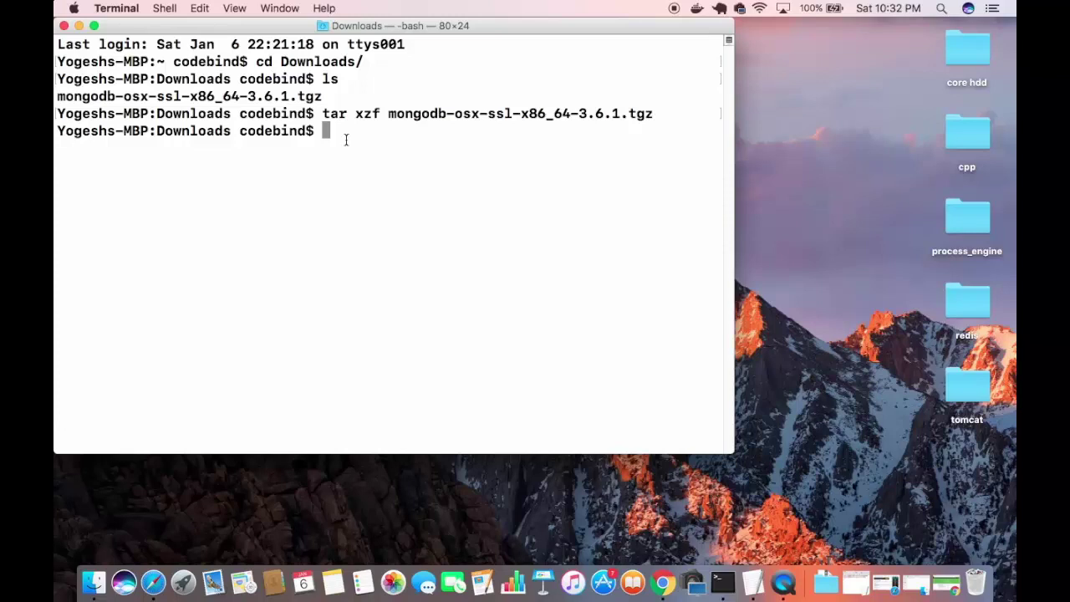
Step: List Downloads, highlight the extracted mongodb-osx-x86_64-3.6.1 folder name, and begin an mv command
type("ls")
key("Return")
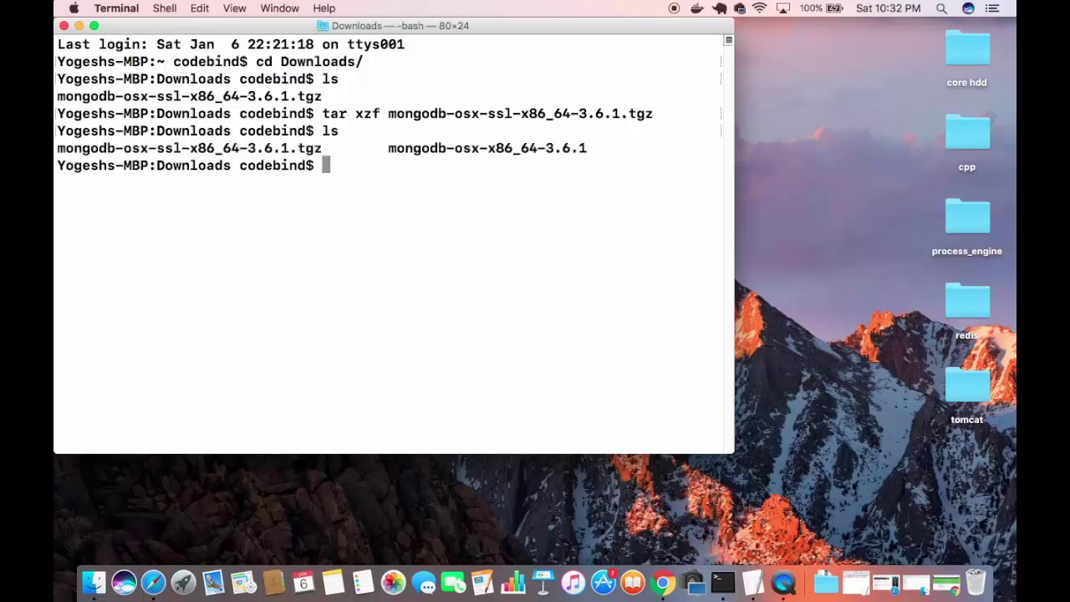
double_click(432, 144)
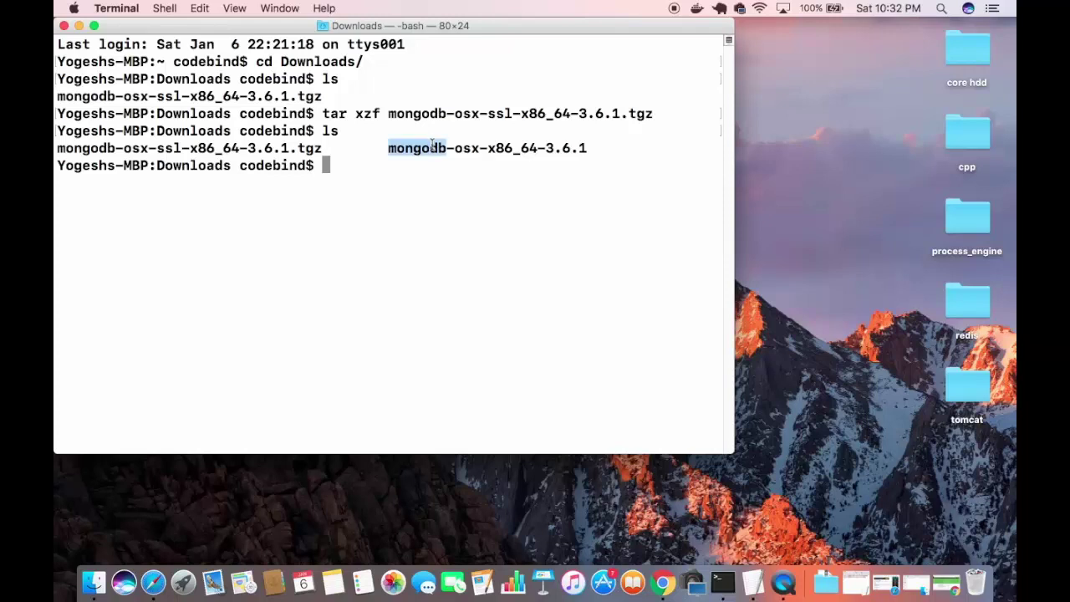
left_click(432, 145)
left_click_drag(388, 149, 471, 148)
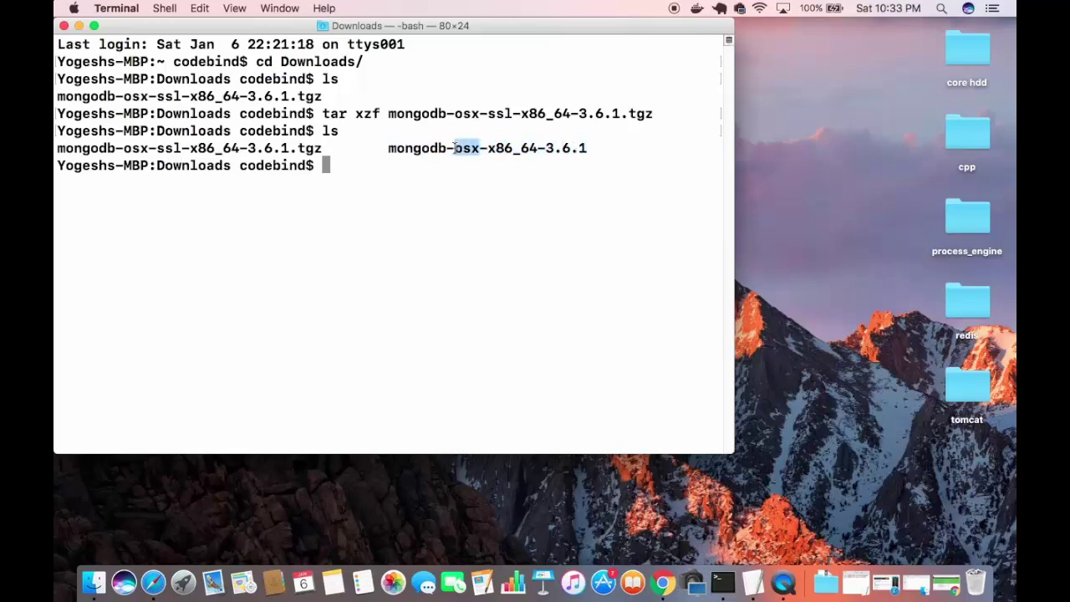
triple_click(456, 148)
left_click(445, 149)
left_click_drag(389, 149, 587, 148)
left_click(587, 148)
type("mv")
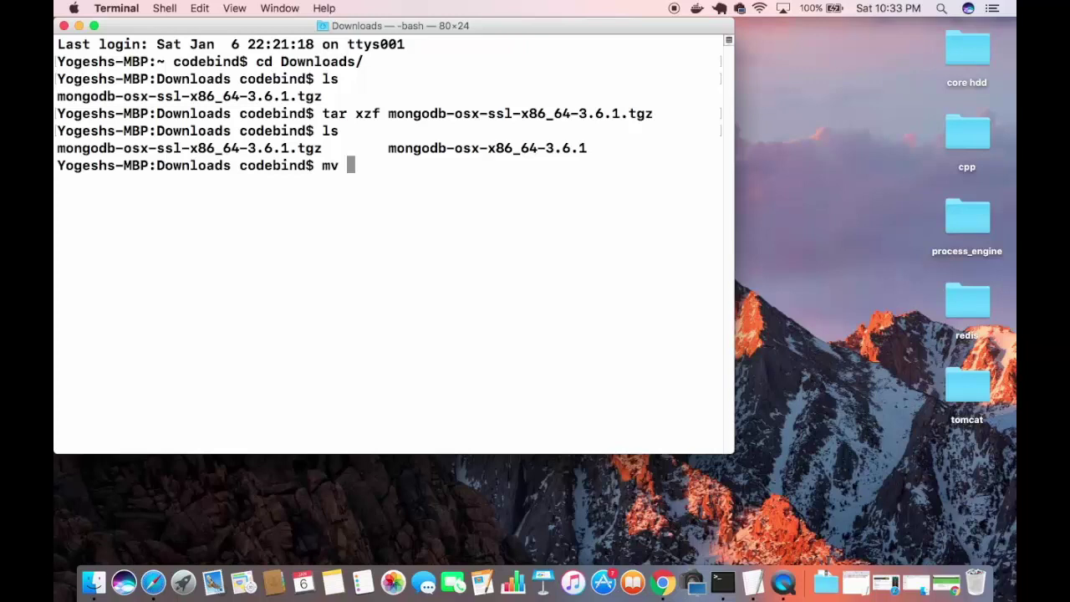
Step: Compose sudo mv mongodb-osx-x86_64-3.6.1 /usr/local/mongodb and widen the Terminal window
key("Left")
key("Left")
key("Left")
type("sudo")
key("Right")
key("Right")
key("Right")
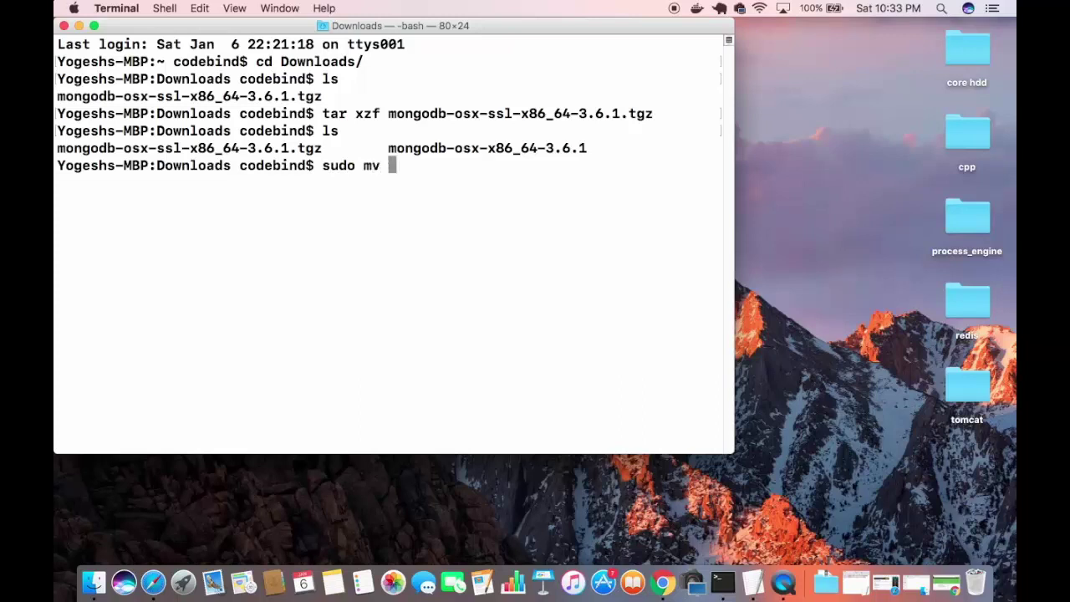
type("mo")
key("Tab")
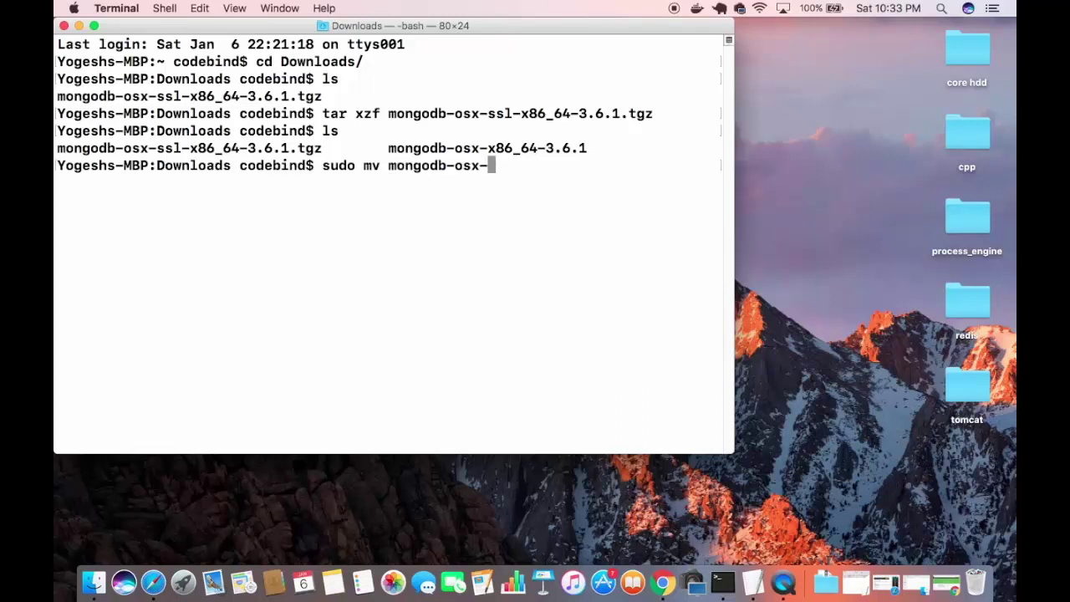
type("x")
key("Tab")
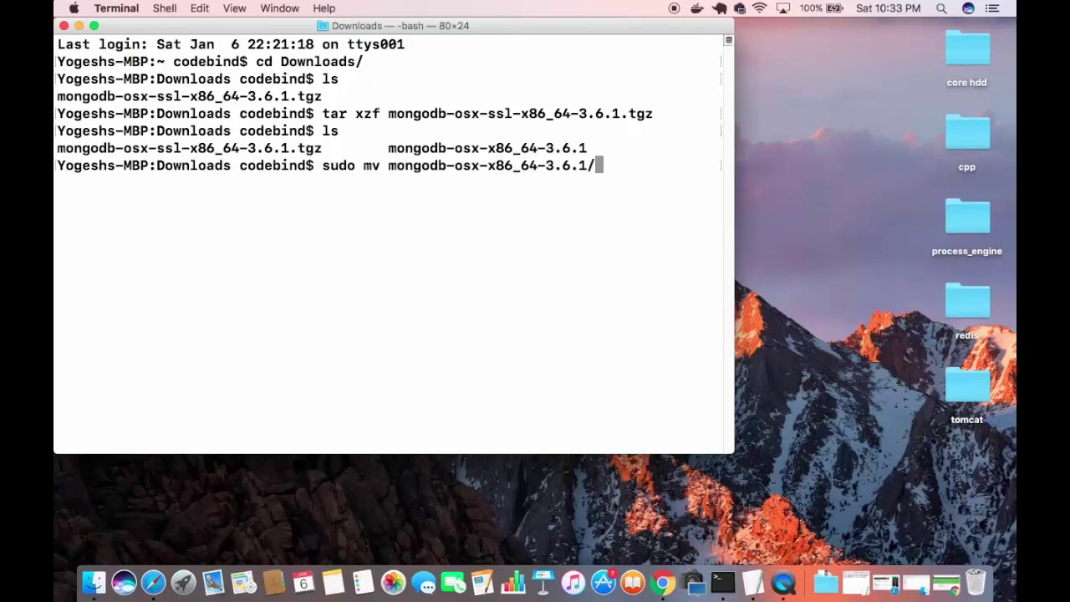
key("BackSpace")
type("/usr/local/")
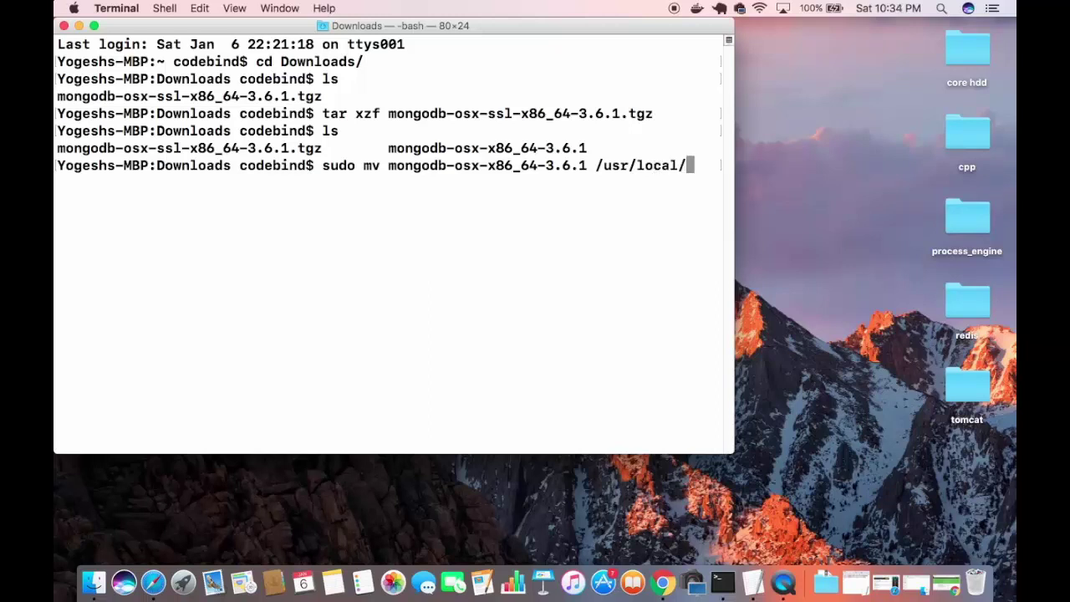
type("mongodb")
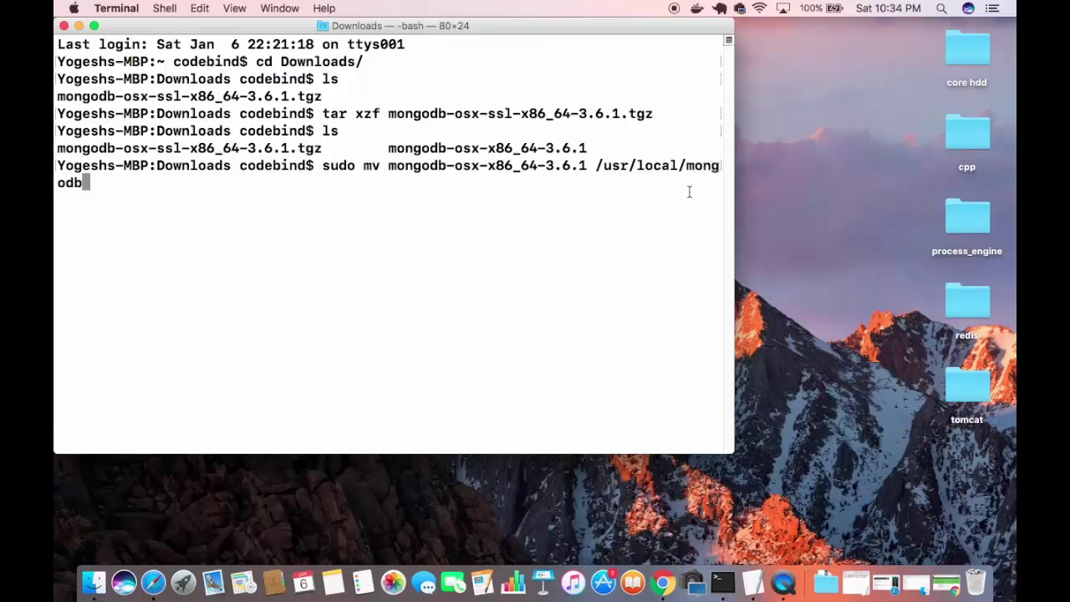
left_click(749, 195)
left_click_drag(736, 191, 808, 187)
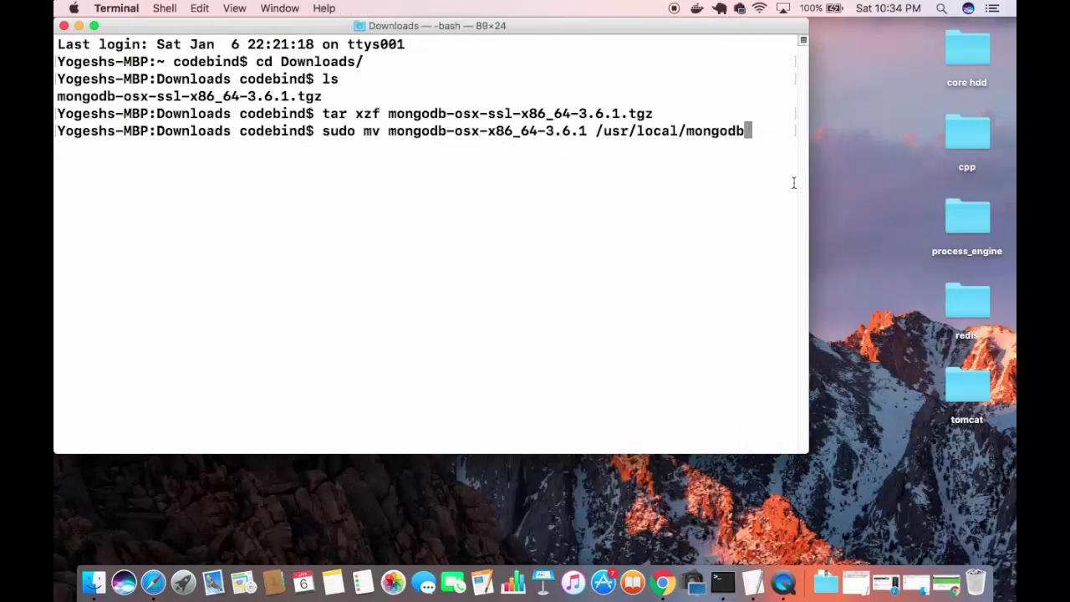
Step: Run the move command and submit the administrator password
triple_click(328, 131)
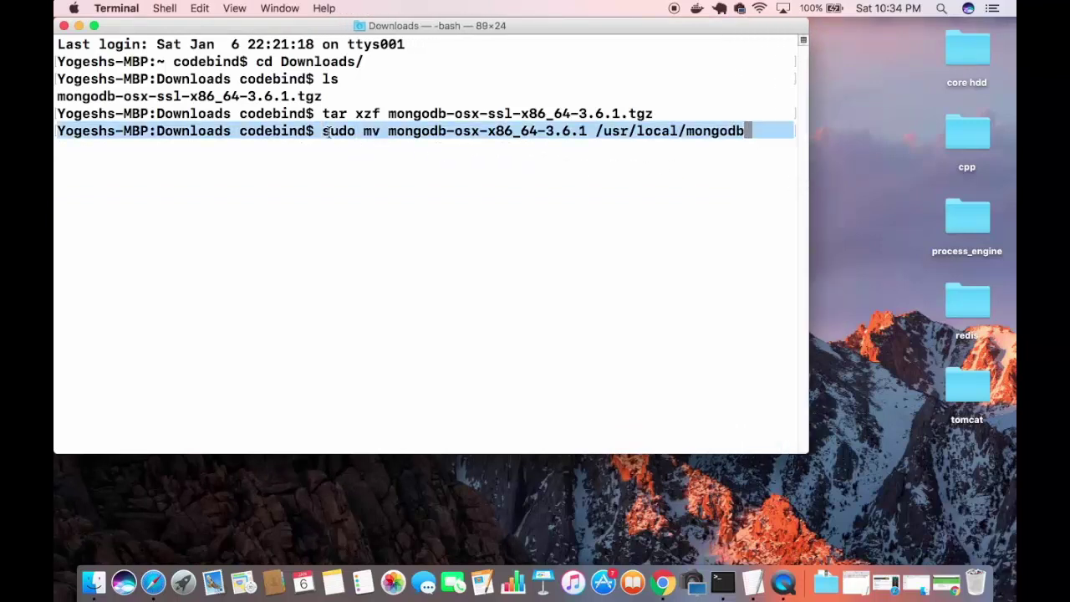
double_click(376, 131)
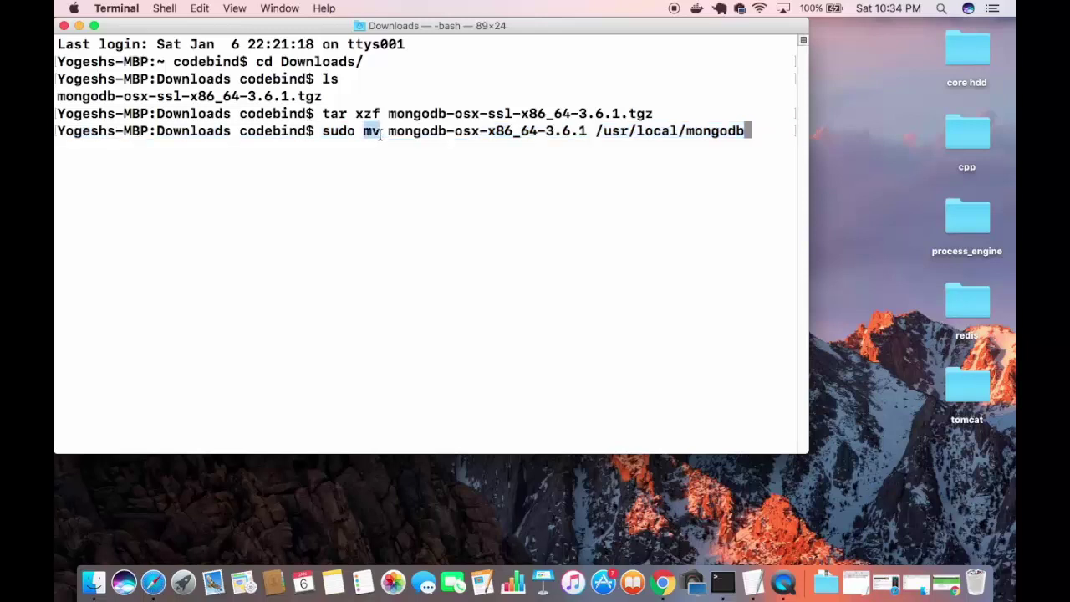
left_click(589, 147)
key("Return")
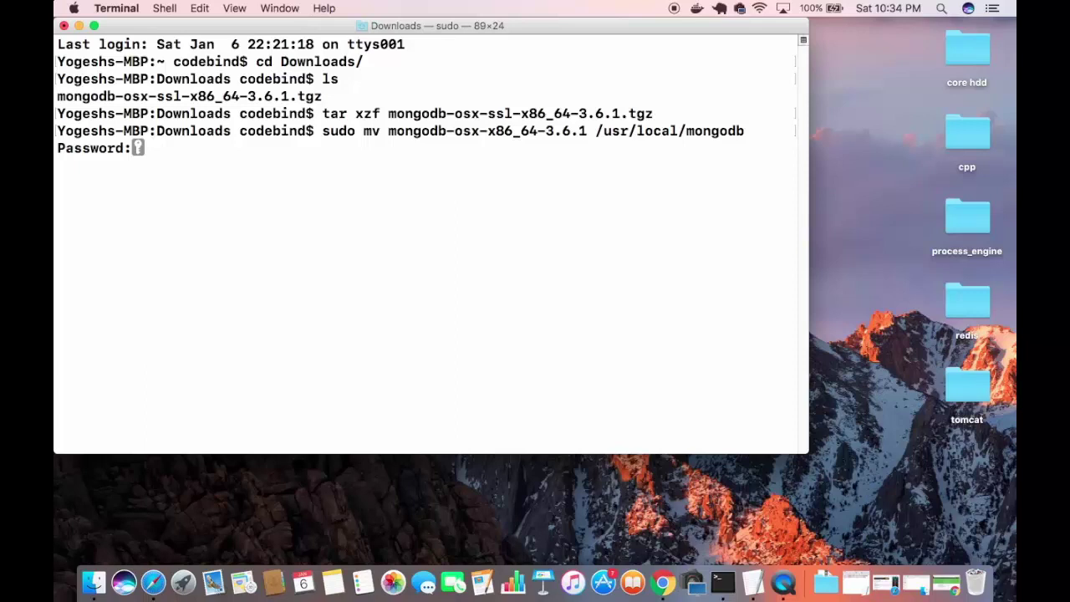
key("Return")
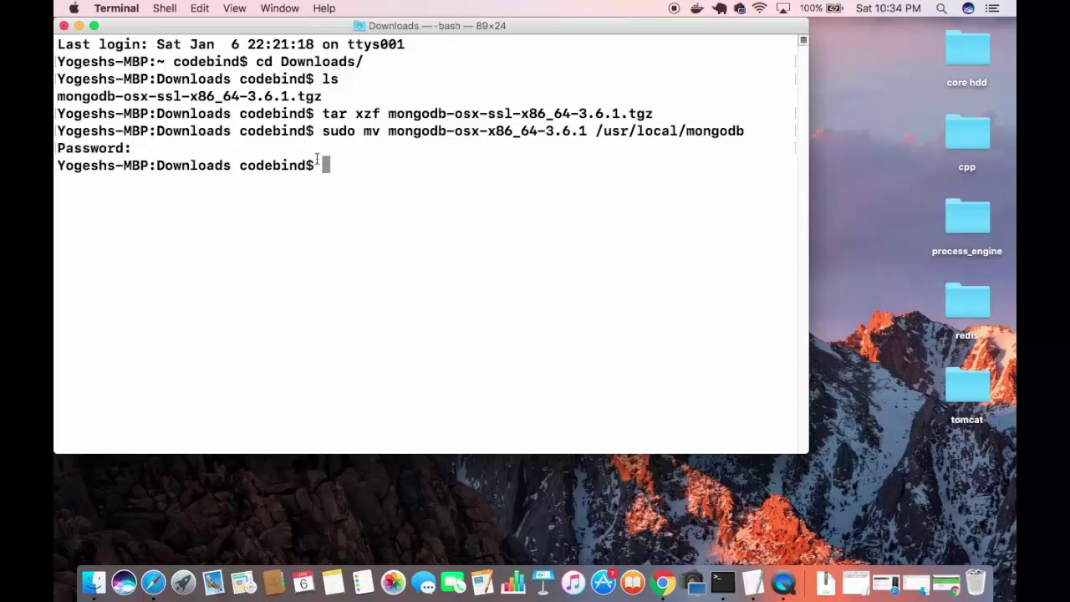
Step: List Downloads to confirm only the .tgz archive remains
type("ls")
key("Return")
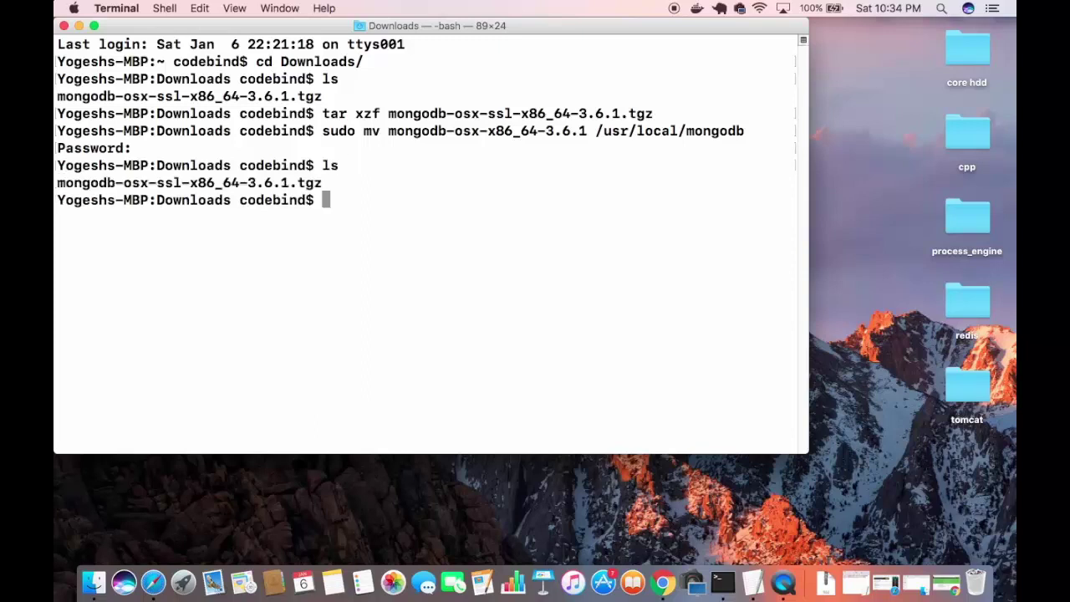
triple_click(274, 184)
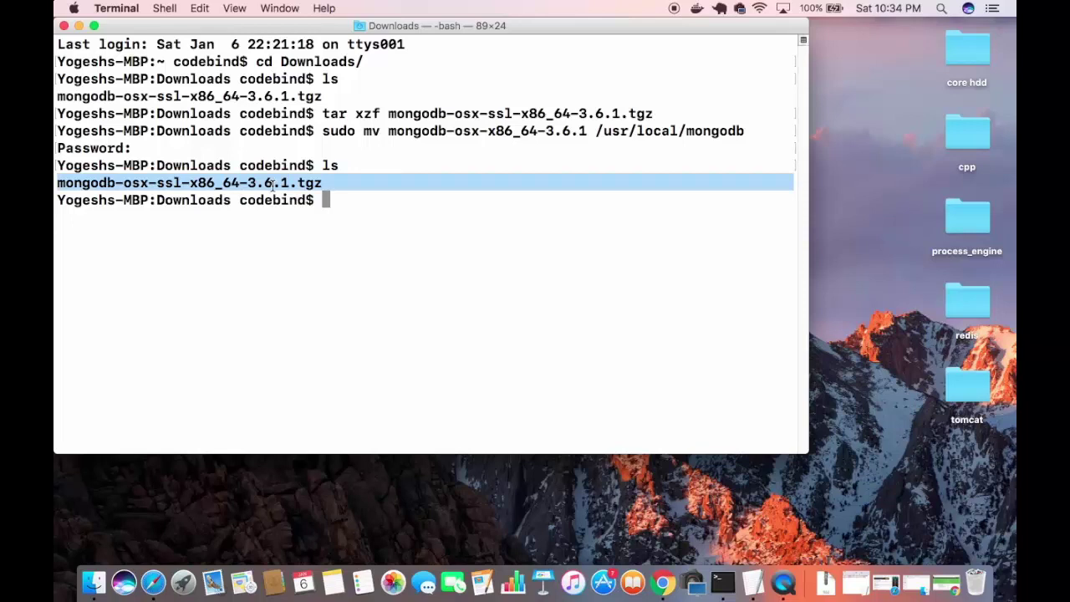
left_click_drag(388, 130, 588, 132)
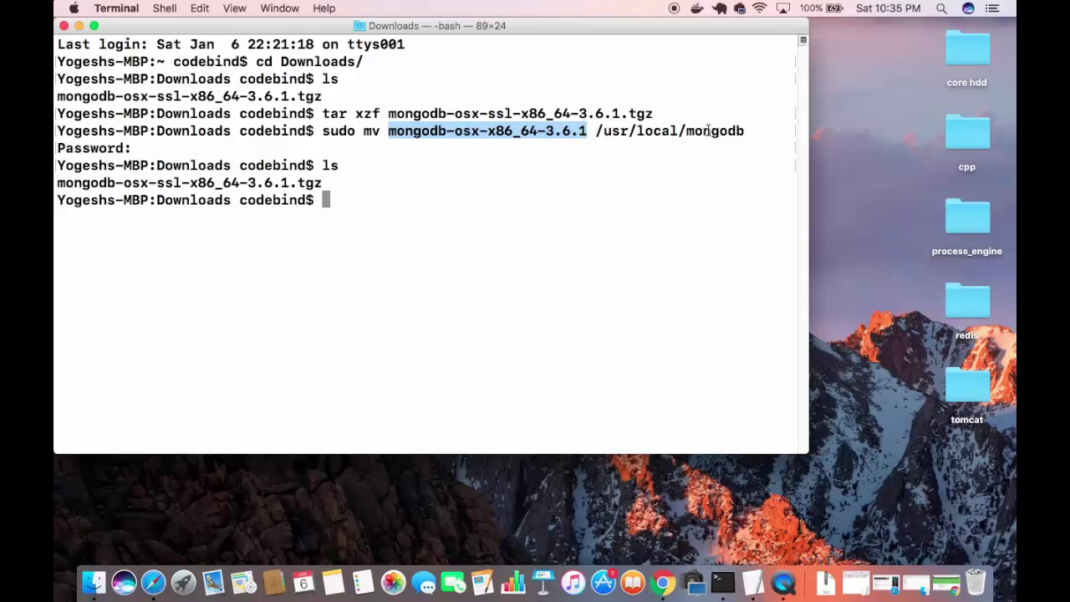
left_click(529, 198)
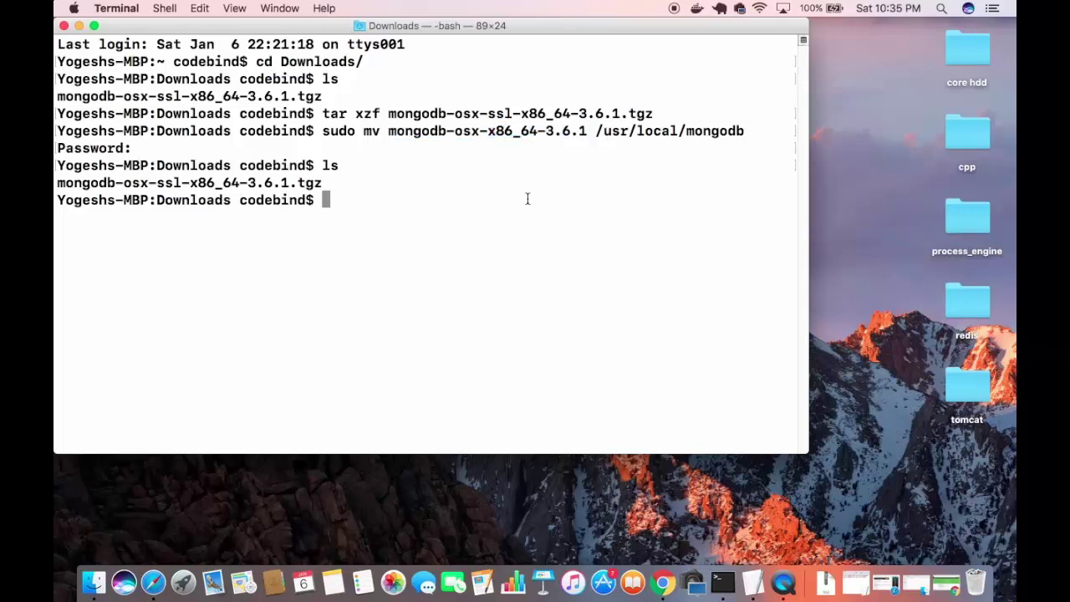
Step: Change into /usr/local/mongodb and list its bin, README and license files
type("cd /usr/")
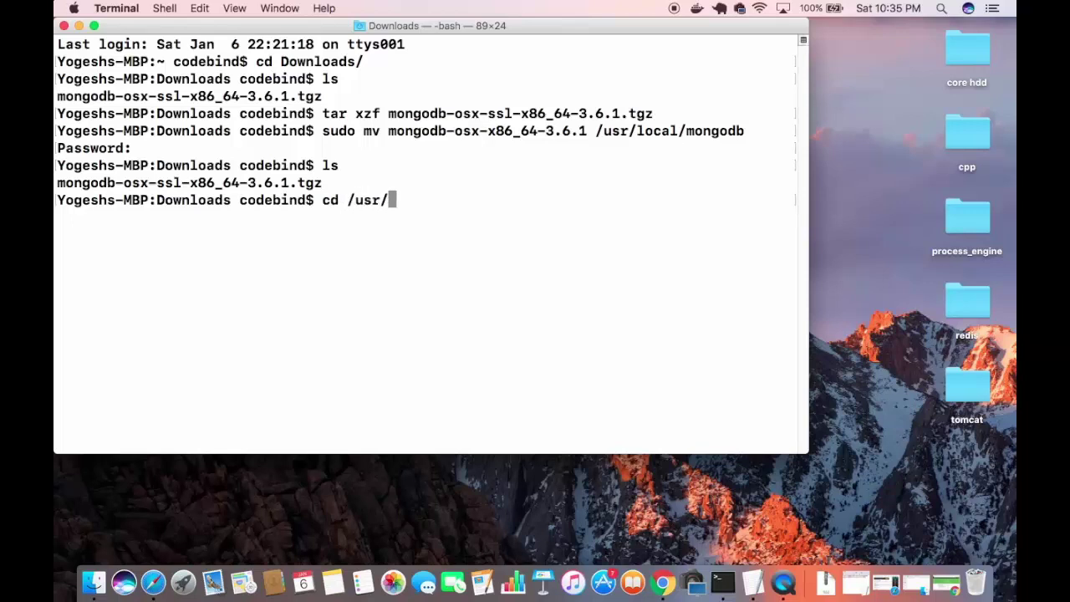
type("local/")
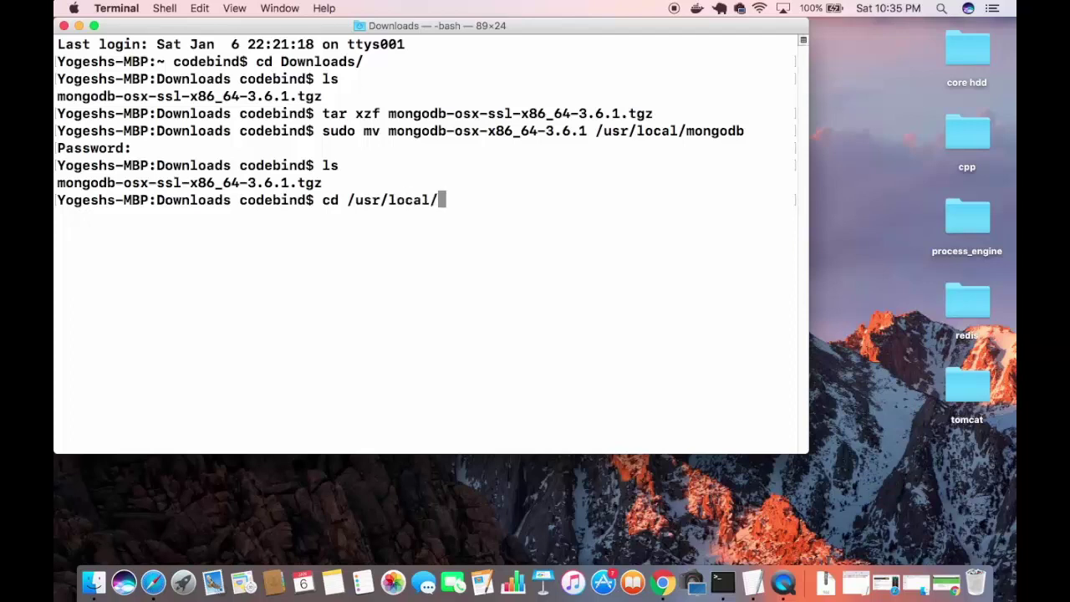
type("mo")
key("Tab")
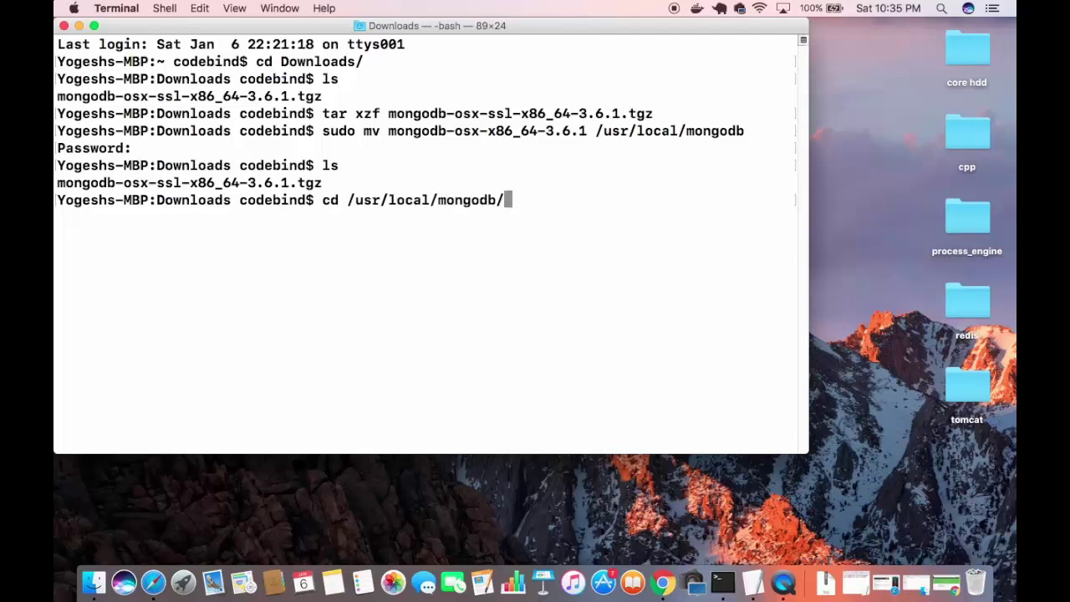
key("Return")
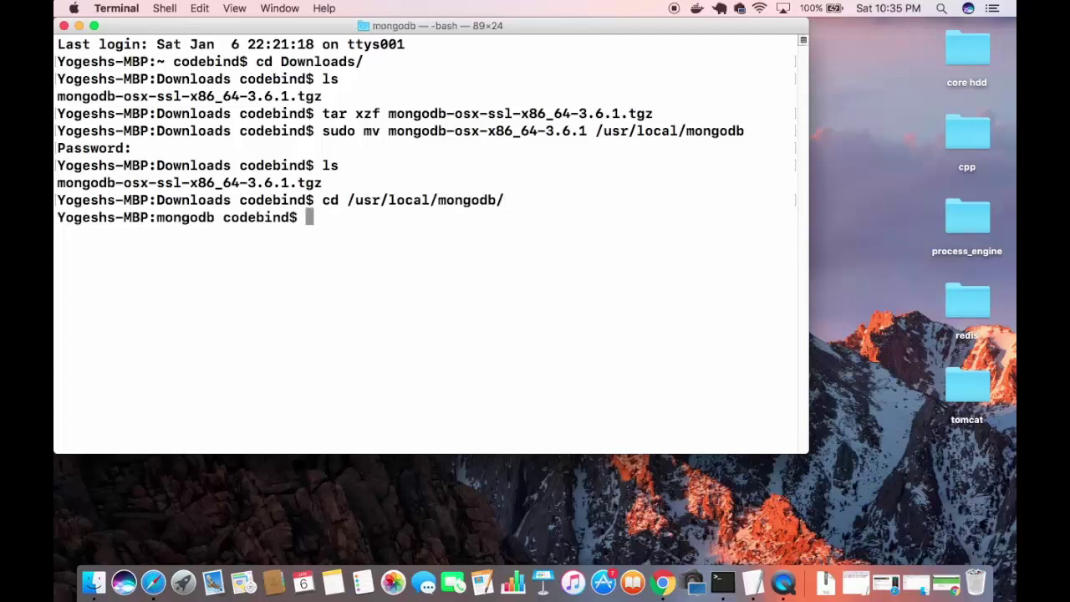
type("ls")
key("Return")
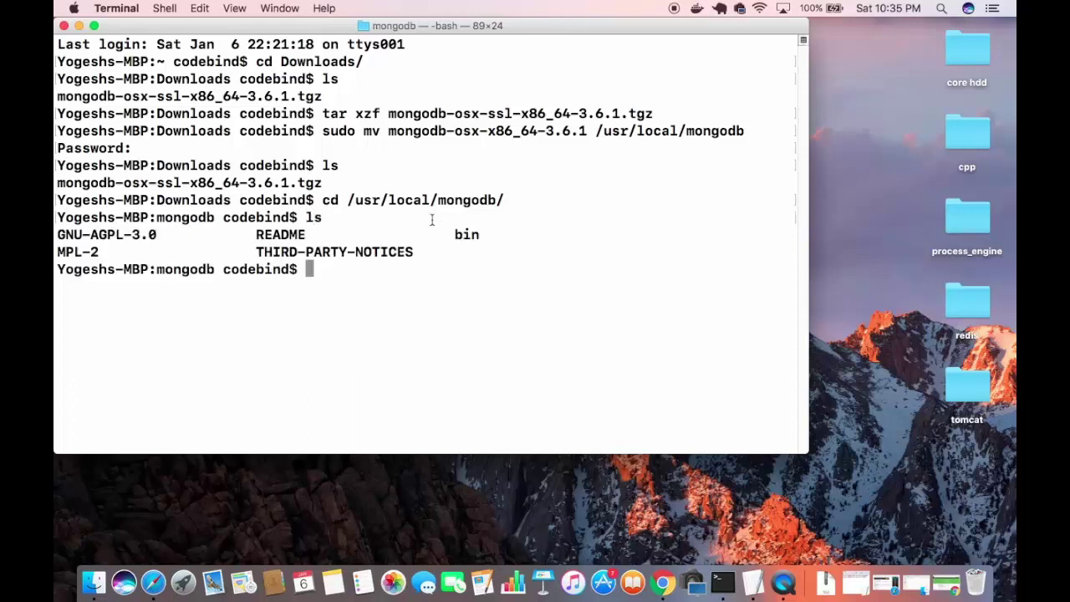
left_click_drag(418, 252, 88, 237)
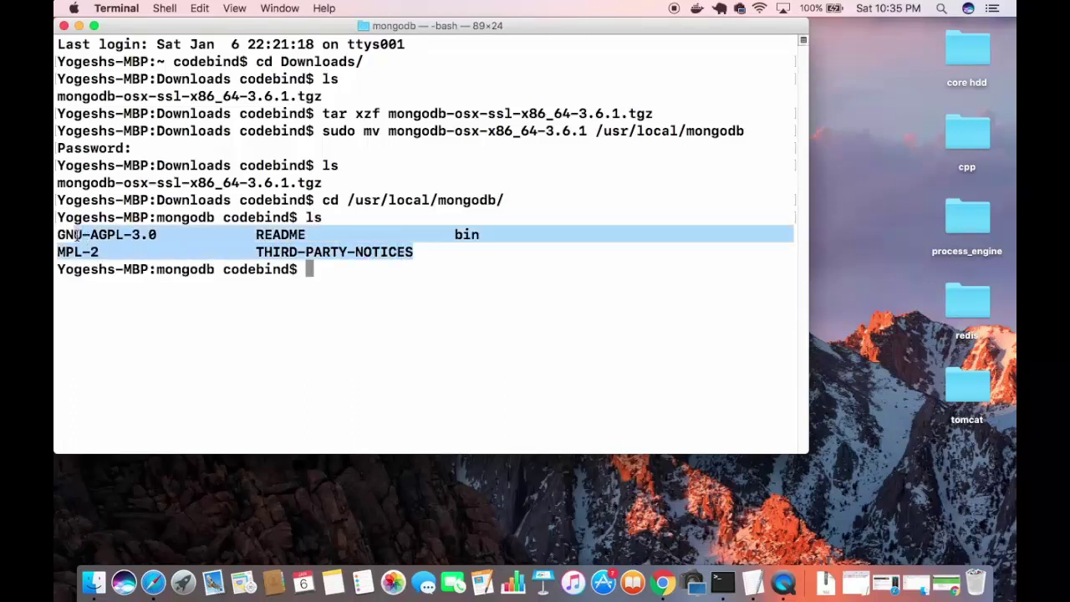
left_click_drag(388, 131, 588, 132)
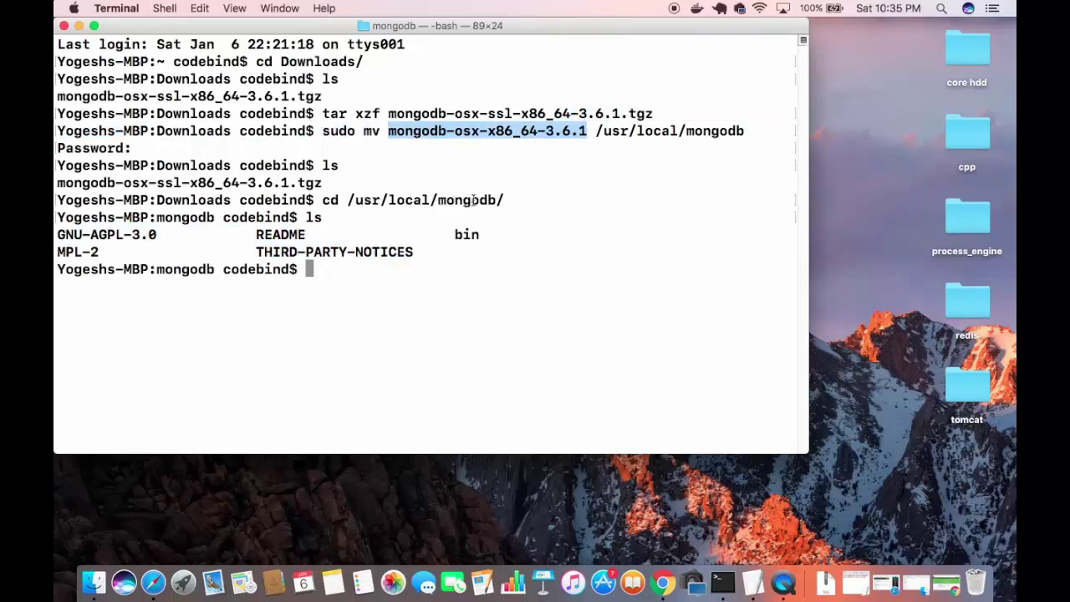
left_click(444, 257)
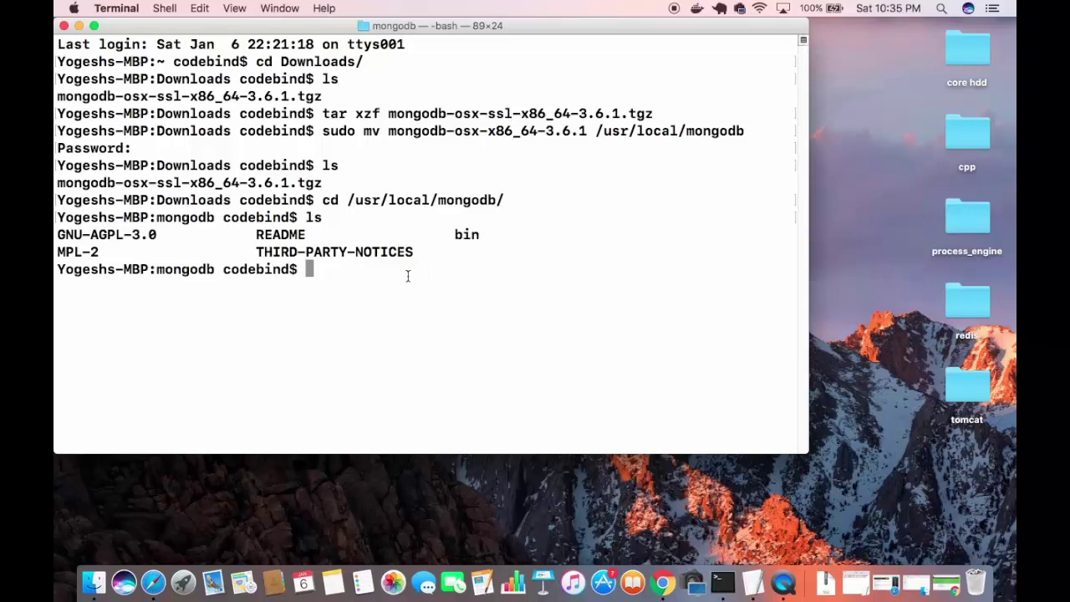
Step: Type mkdir /data/db at the prompt
type("/data/db")
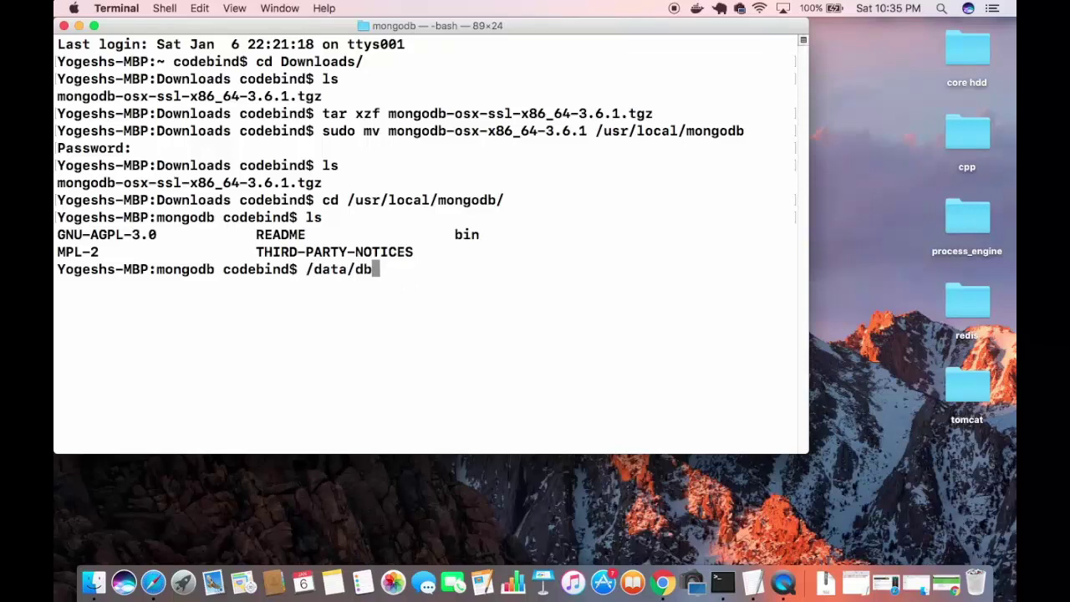
key("Left")
key("Left")
key("Left")
key("Left")
key("Left")
key("Left")
key("Left")
key("Left")
type("mkdir")
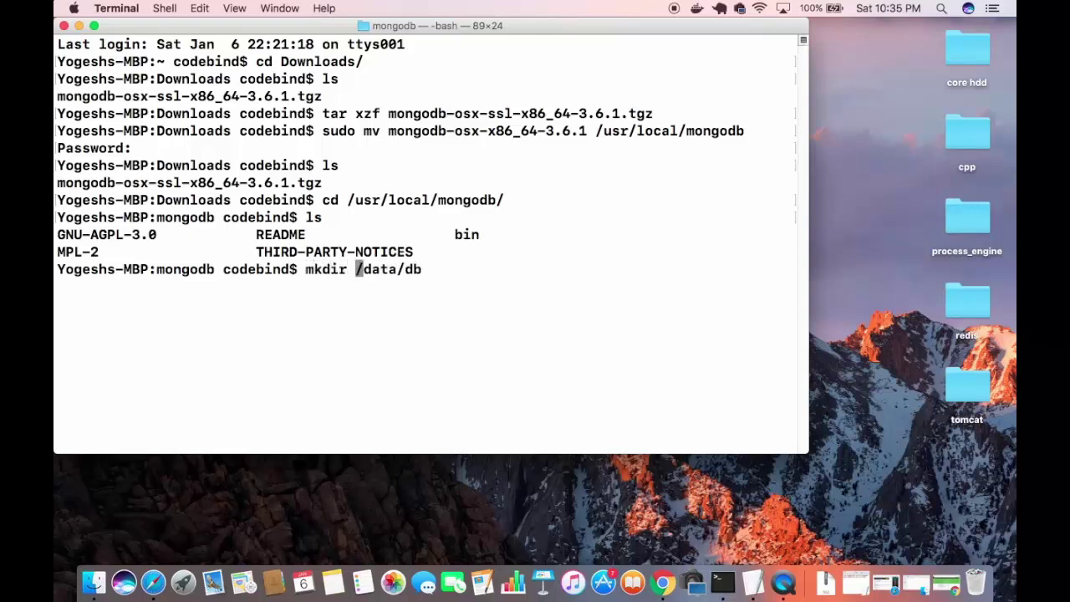
Step: Edit the command to sudo mkdir -p /data/db and run it
key("Left")
key("Left")
key("Left")
key("Left")
key("Left")
key("Left")
type("sudo")
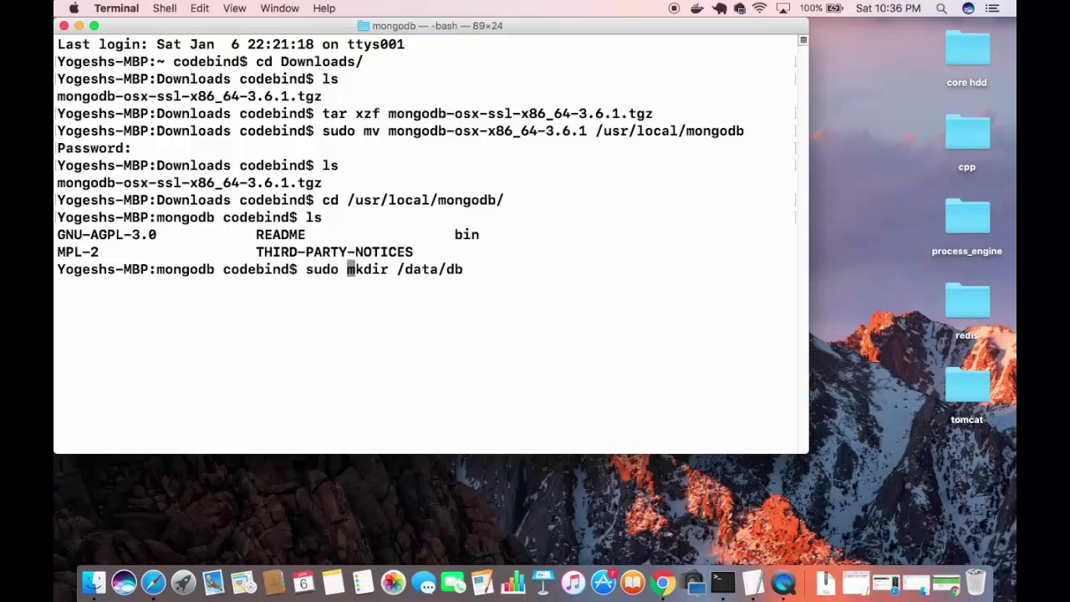
key("Right")
key("Right")
key("Right")
key("Right")
key("Right")
key("Right")
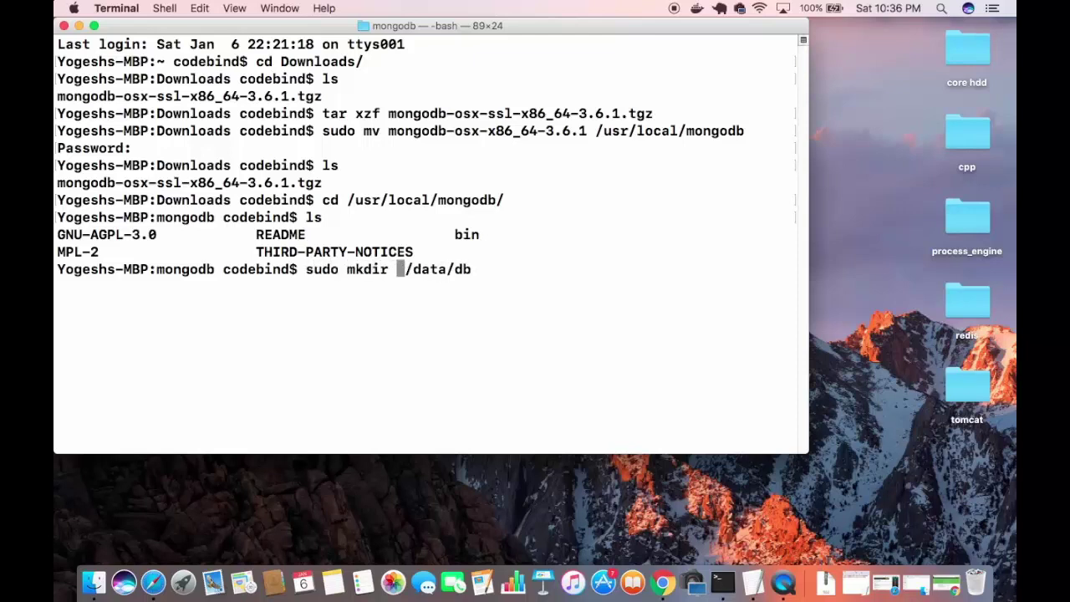
type("-")
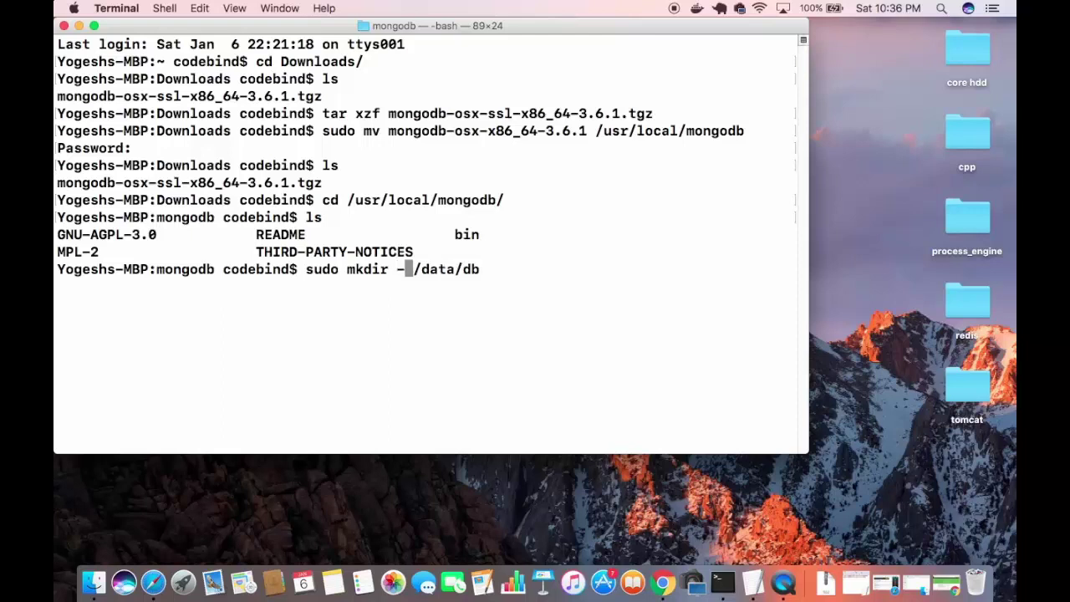
type("p")
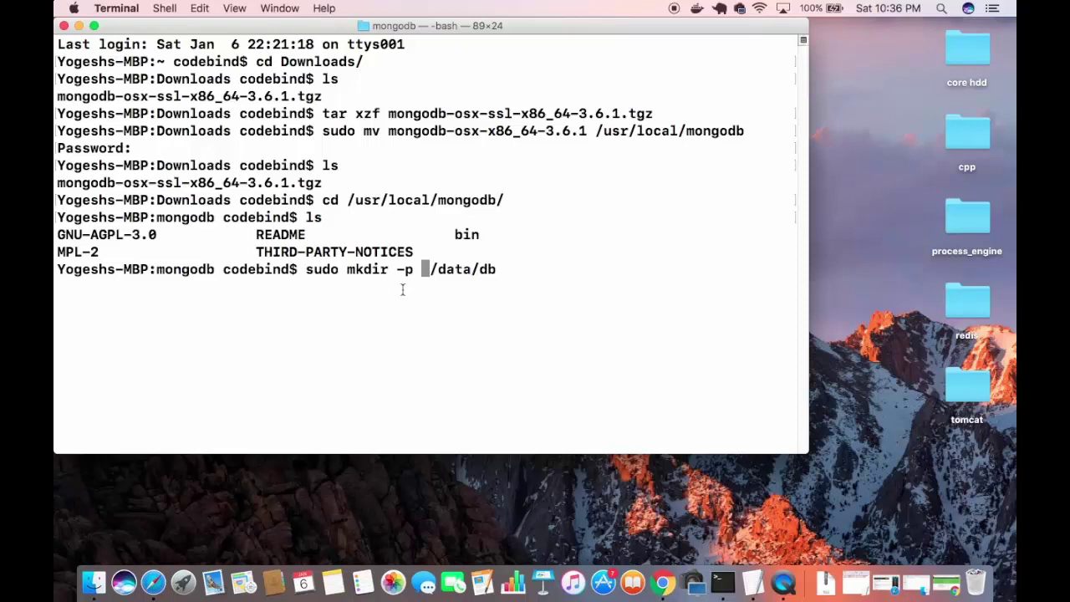
double_click(441, 269)
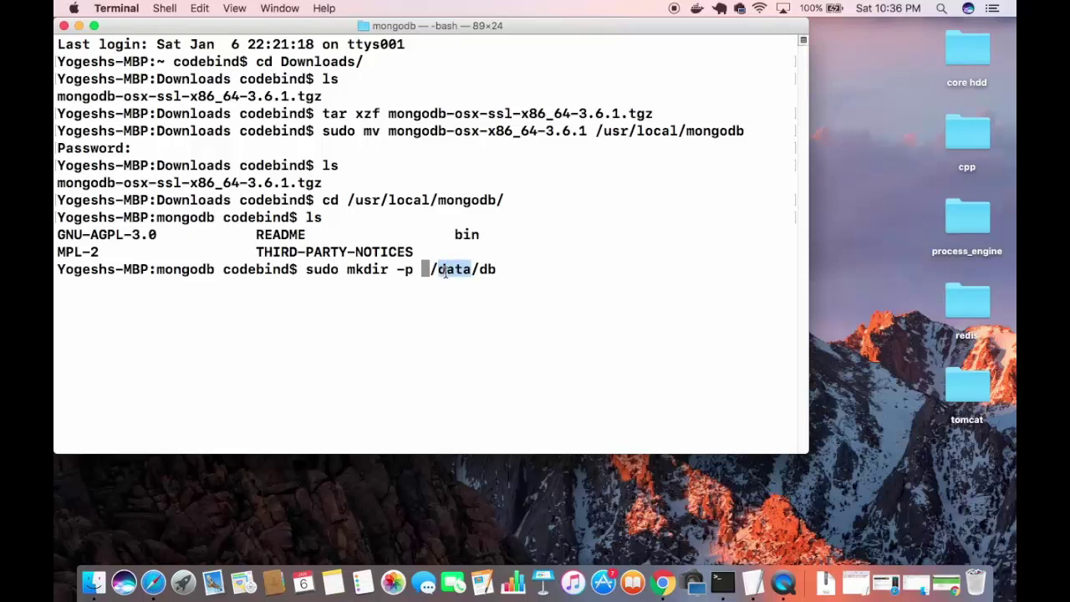
left_click(507, 269)
key("Return")
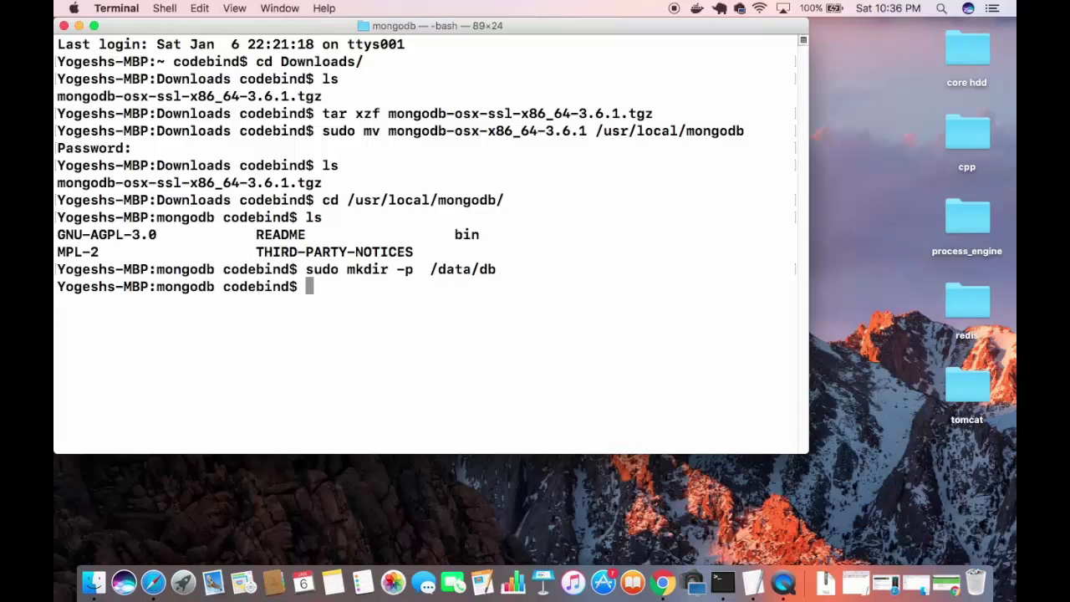
Step: Change into the /data/db folder and inspect the doubled slash in the path
type("cd /da")
key("Tab")
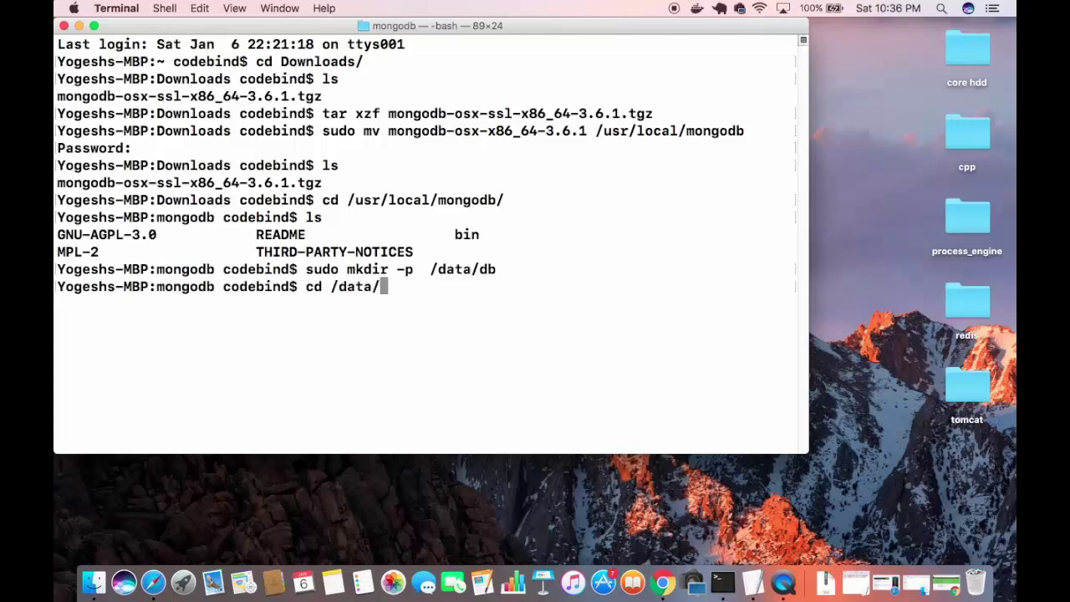
type("/db")
key("Return")
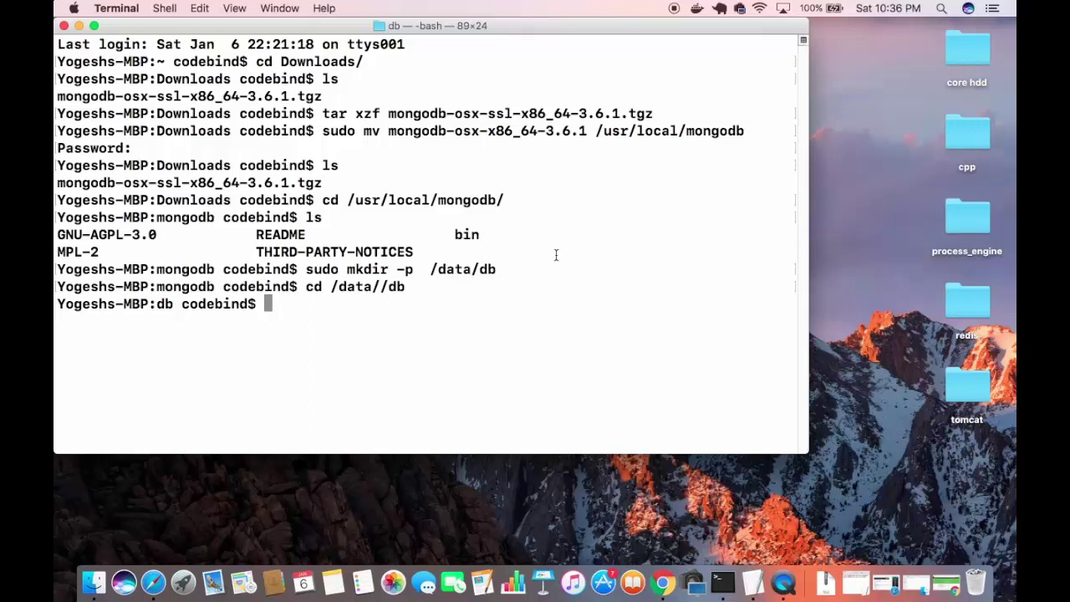
triple_click(385, 286)
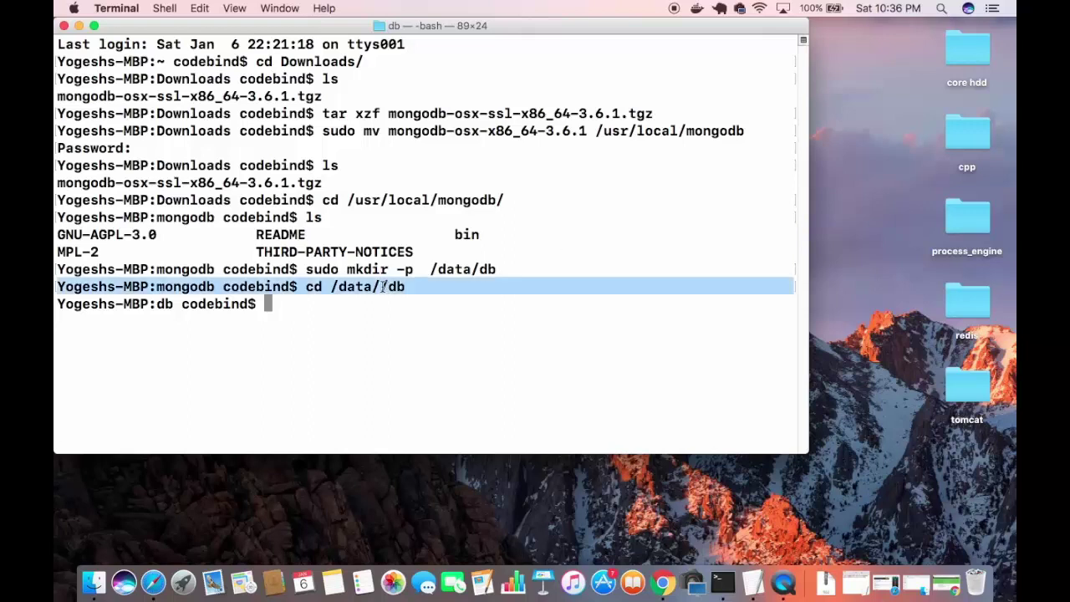
left_click(386, 287)
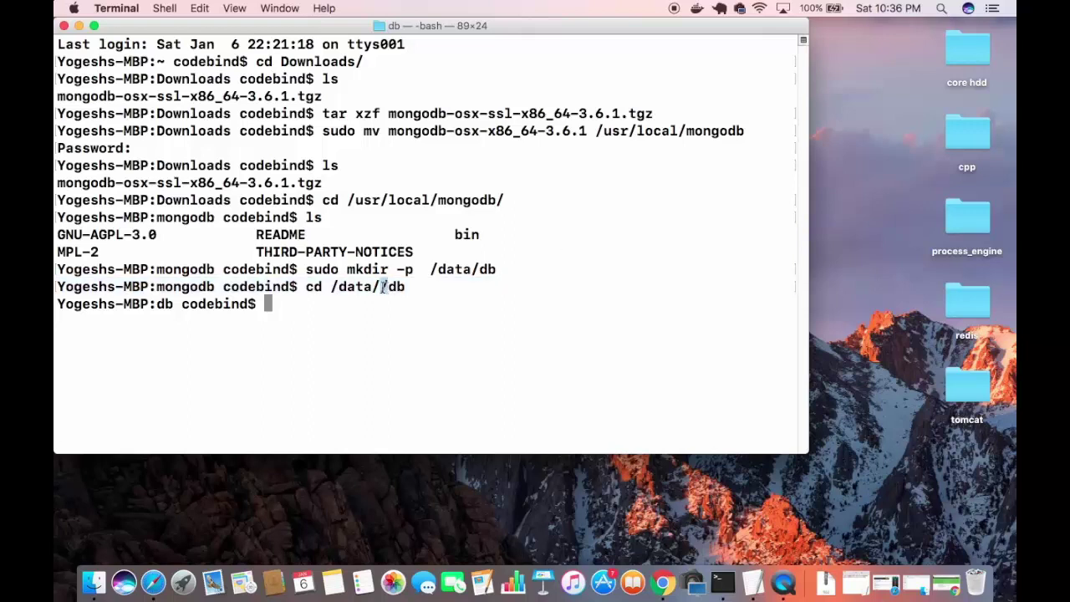
left_click_drag(386, 286, 379, 286)
left_click(355, 299)
Step: Print the working directory with pwd and begin a sudo chown command
type("pwd")
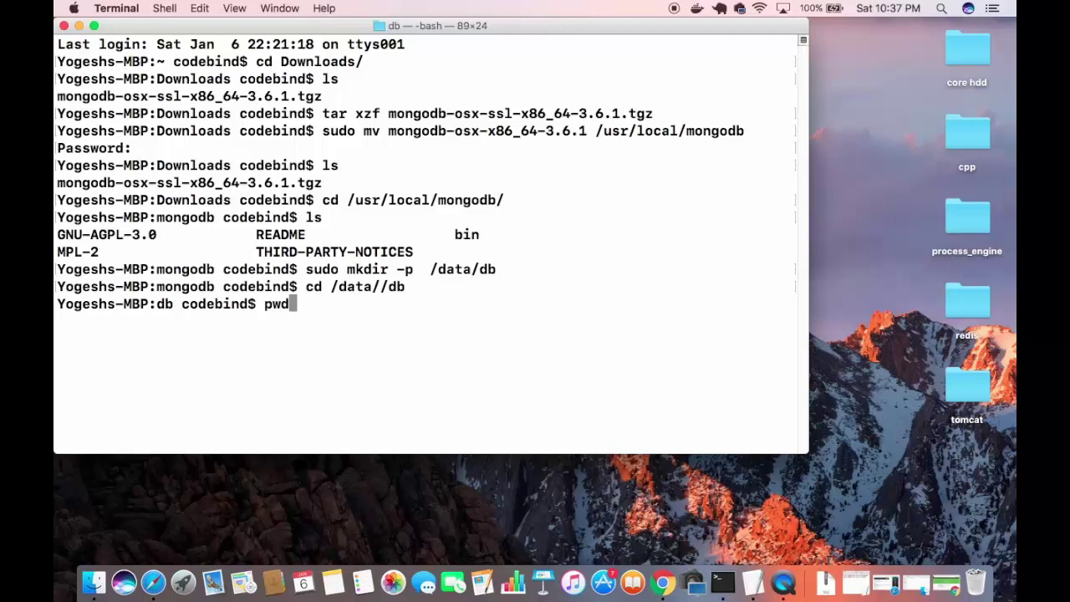
key("Return")
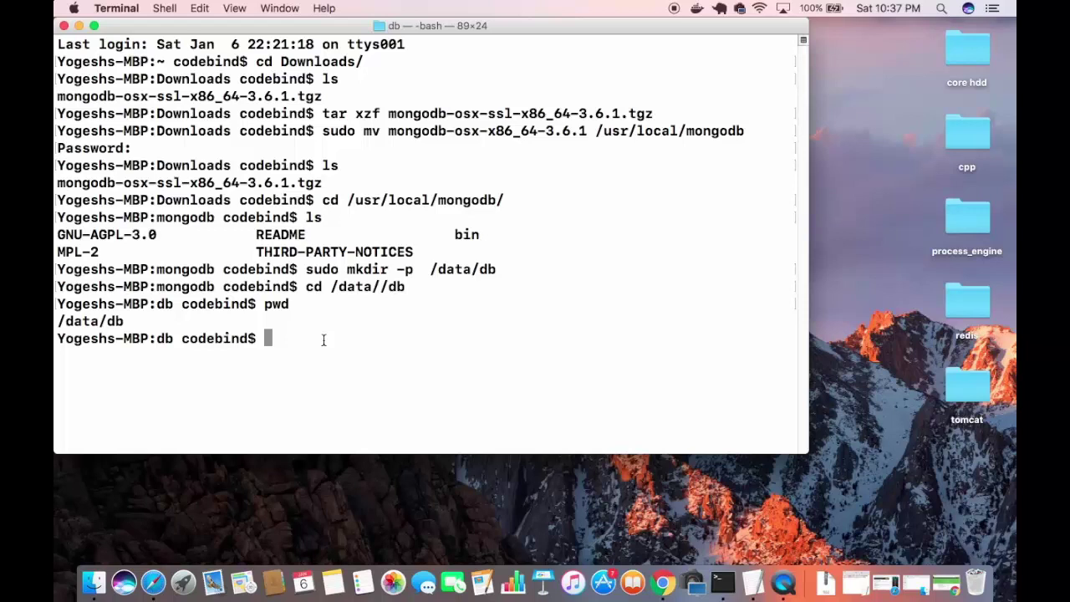
type("sudo ")
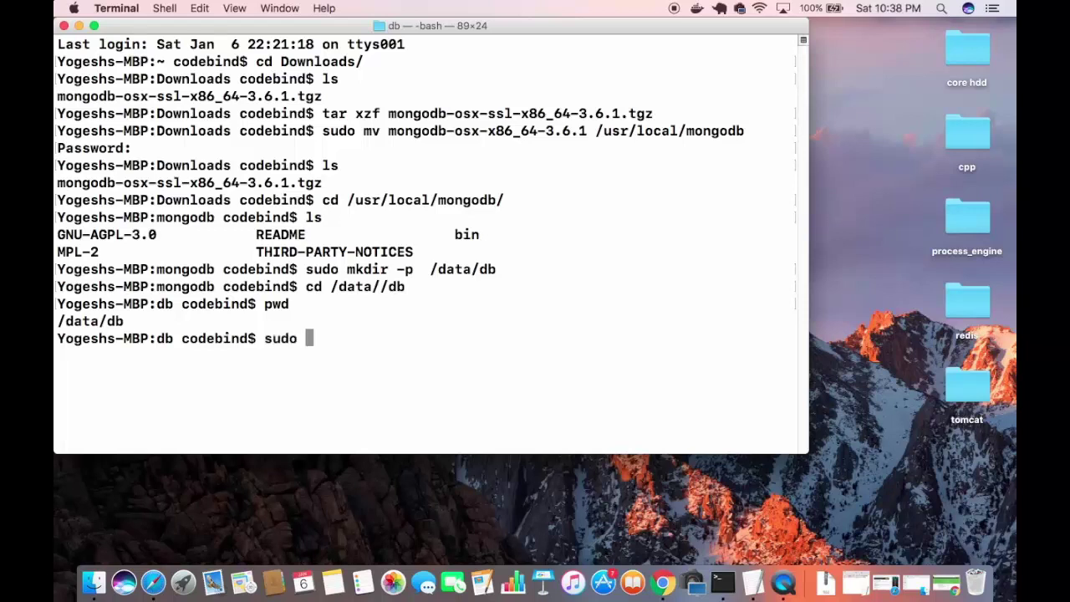
type("chown")
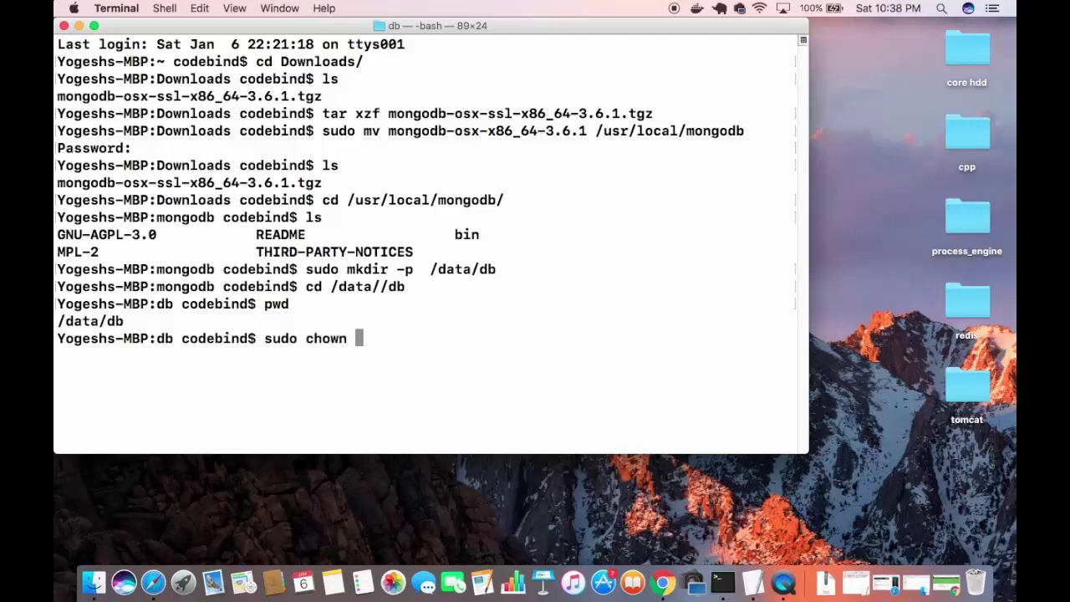
Step: Replace the half-typed command with whoami to show the current user name
key("BackSpace")
key("BackSpace")
key("BackSpace")
key("BackSpace")
key("BackSpace")
key("BackSpace")
key("BackSpace")
key("BackSpace")
key("BackSpace")
key("BackSpace")
key("BackSpace")
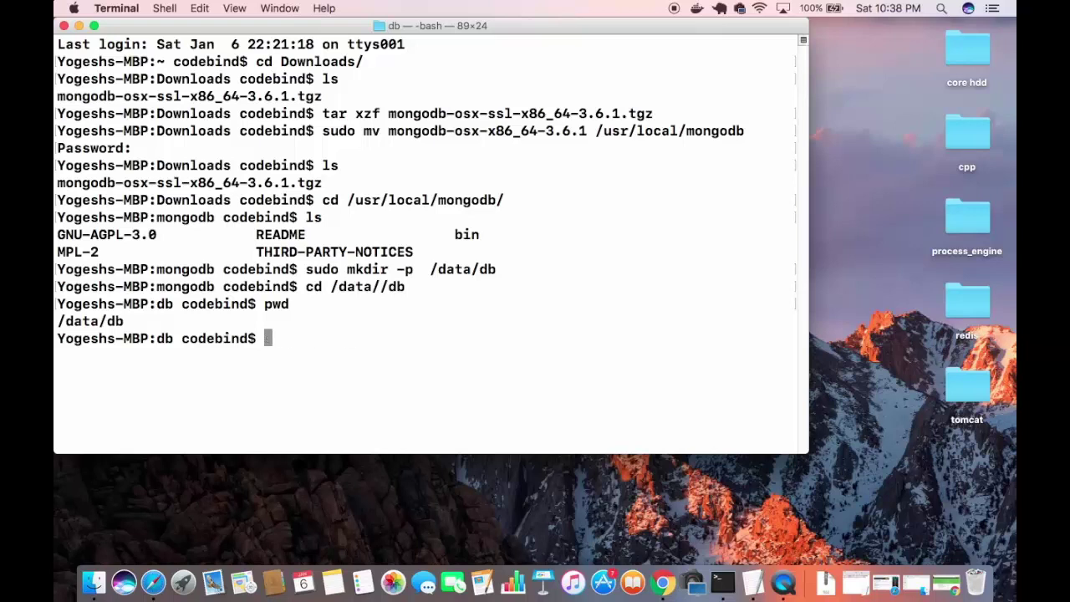
type("whoami")
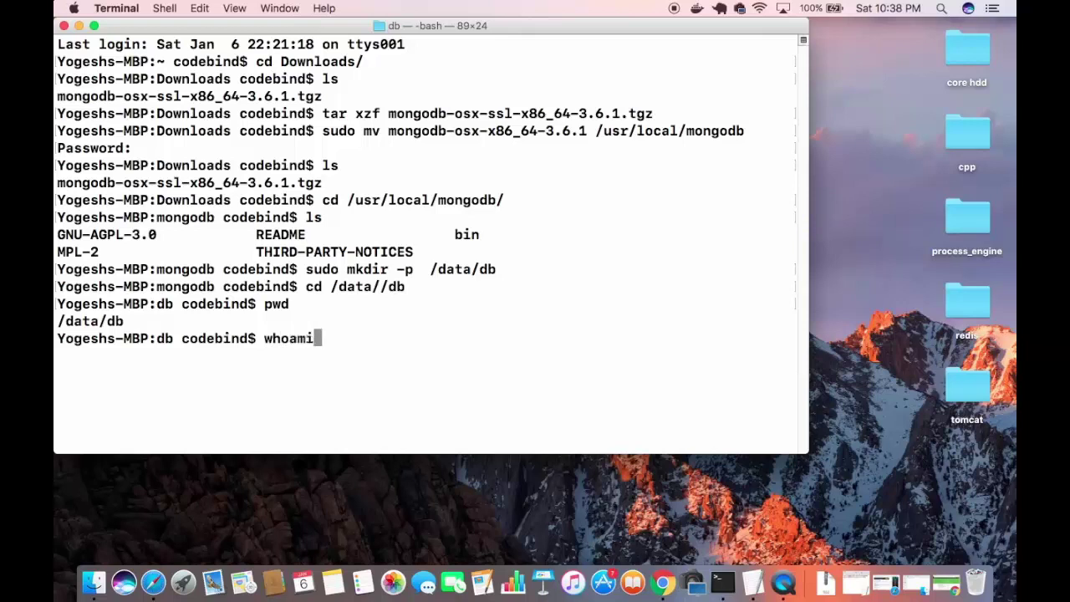
key("Return")
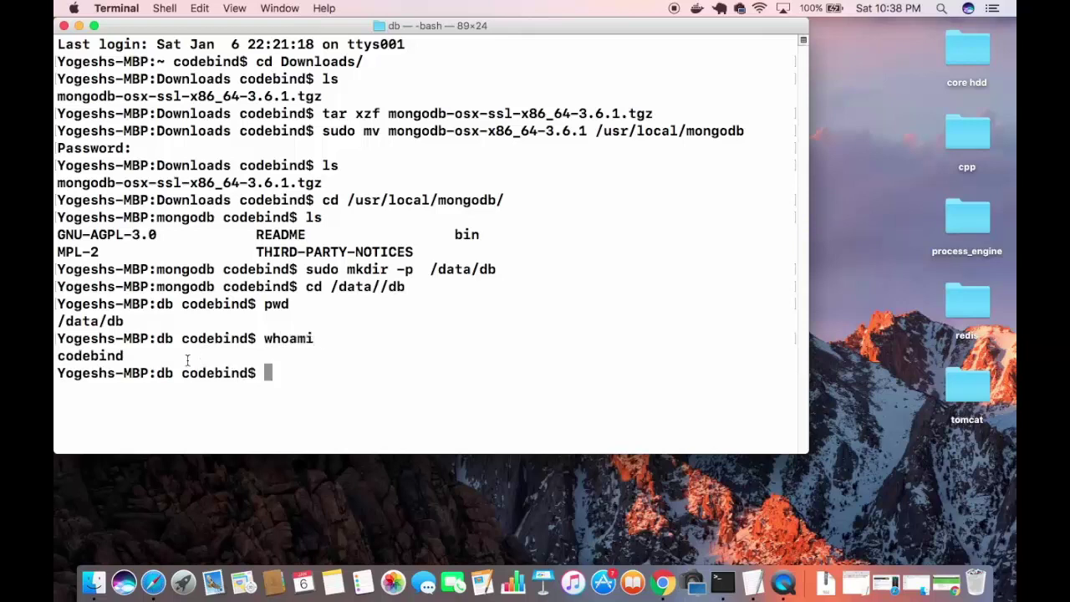
double_click(111, 358)
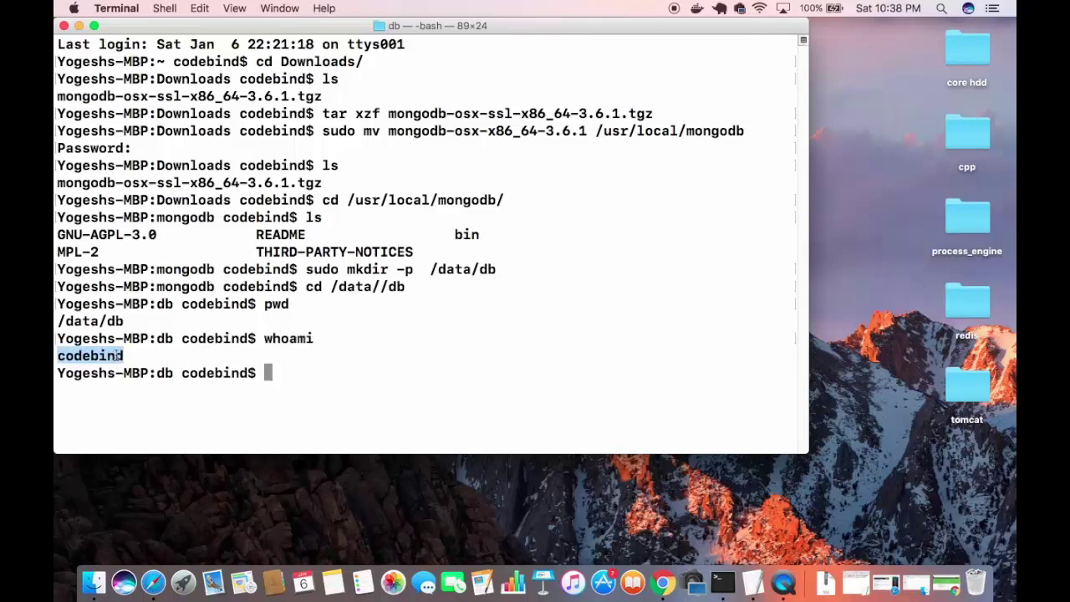
left_click(298, 361)
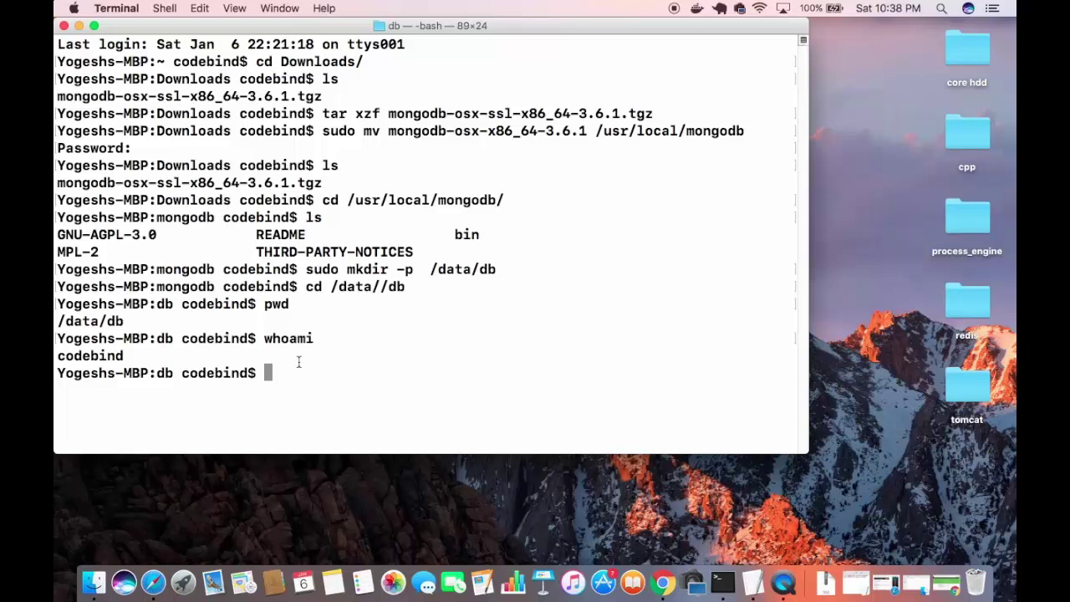
Step: Run sudo chown with the copied user name on /data/db
type("sudo chown")
double_click(113, 355)
key("super+c")
key("super+v")
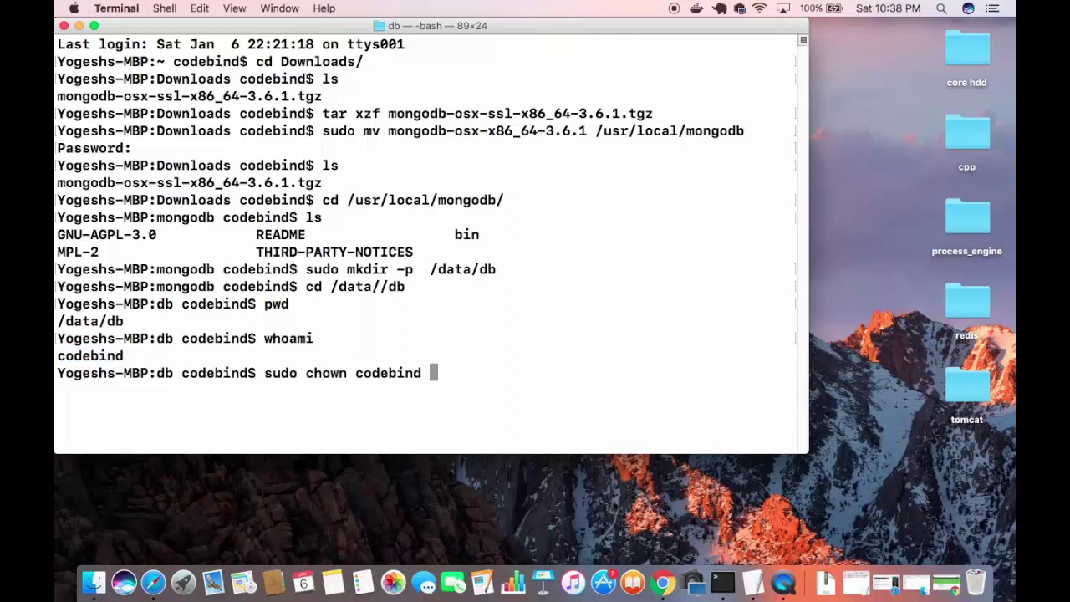
type("/data/")
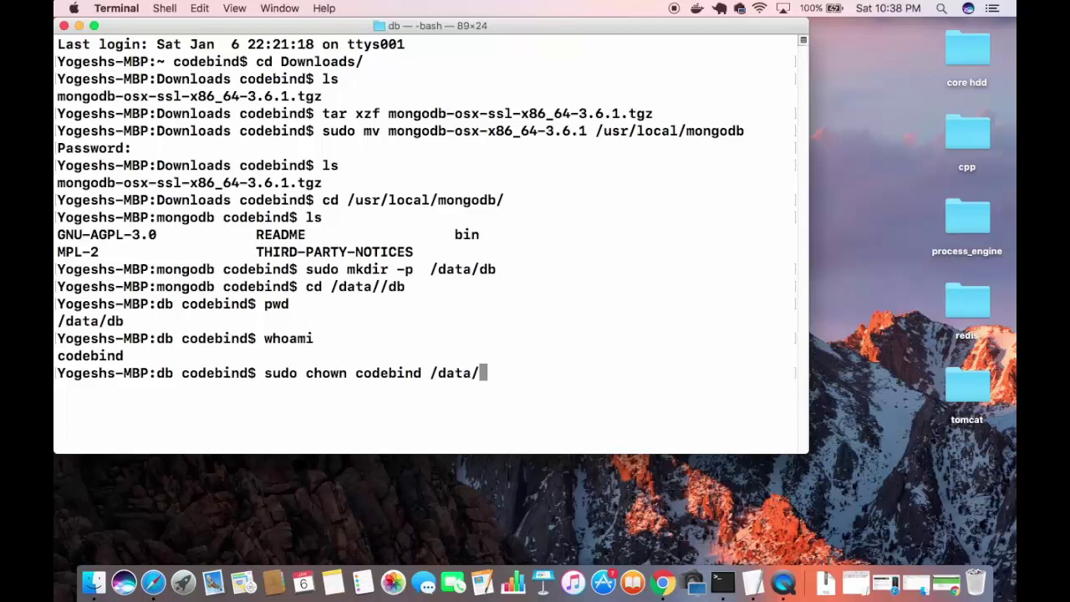
type("db")
key("Return")
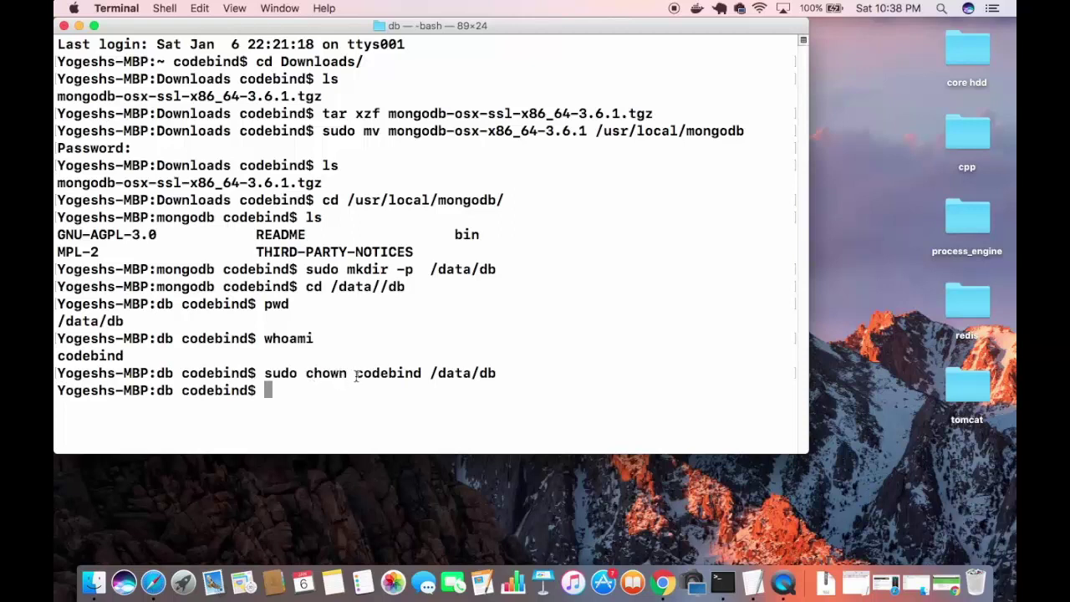
left_click_drag(462, 373, 497, 373)
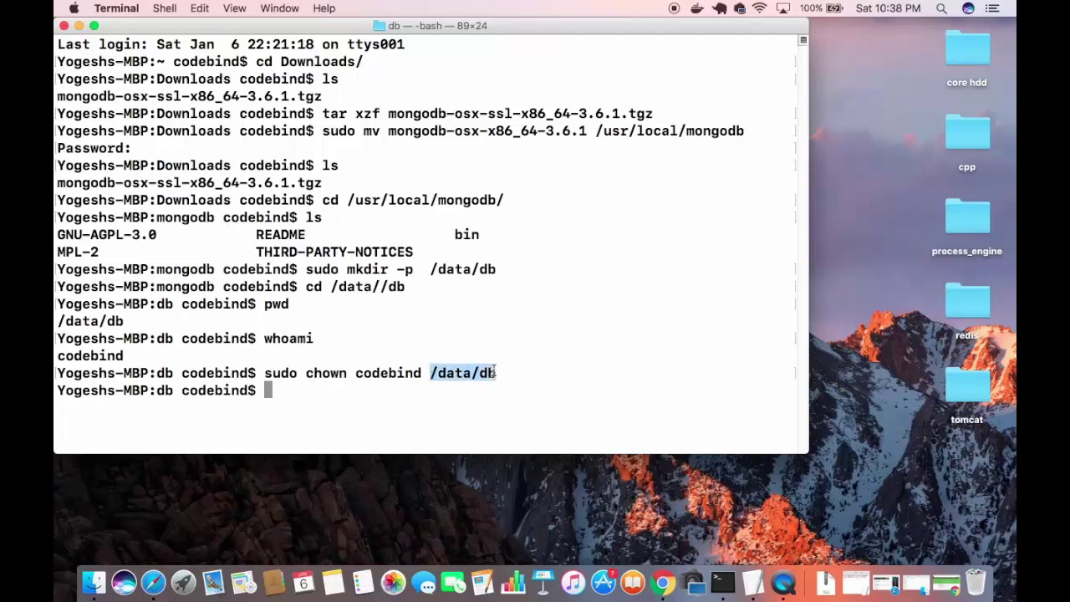
left_click(433, 388)
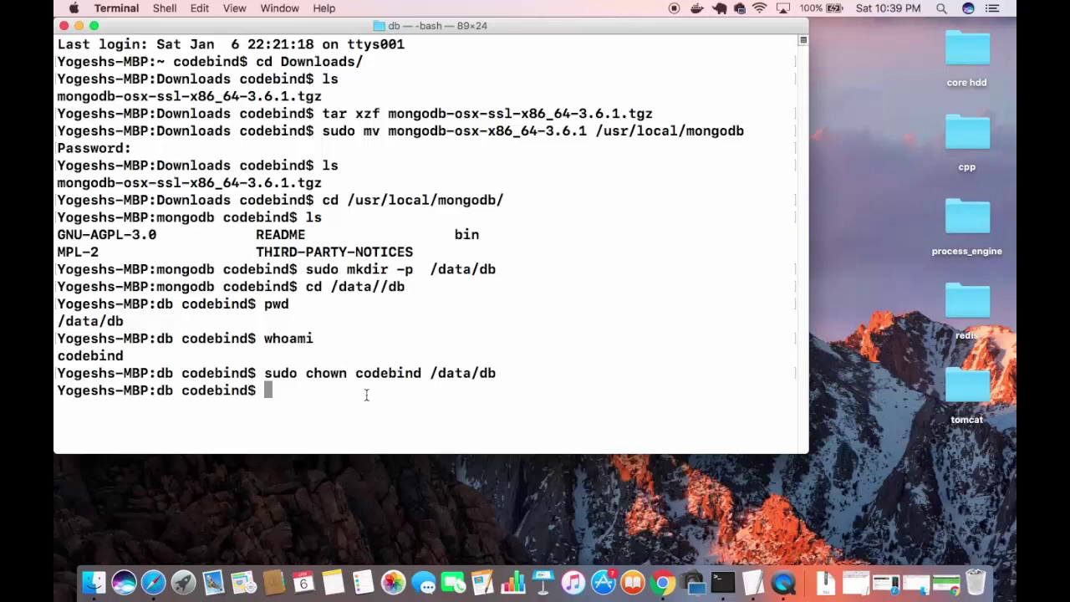
Step: Clear the screen and return to the home folder with cd
type("clear")
key("Return")
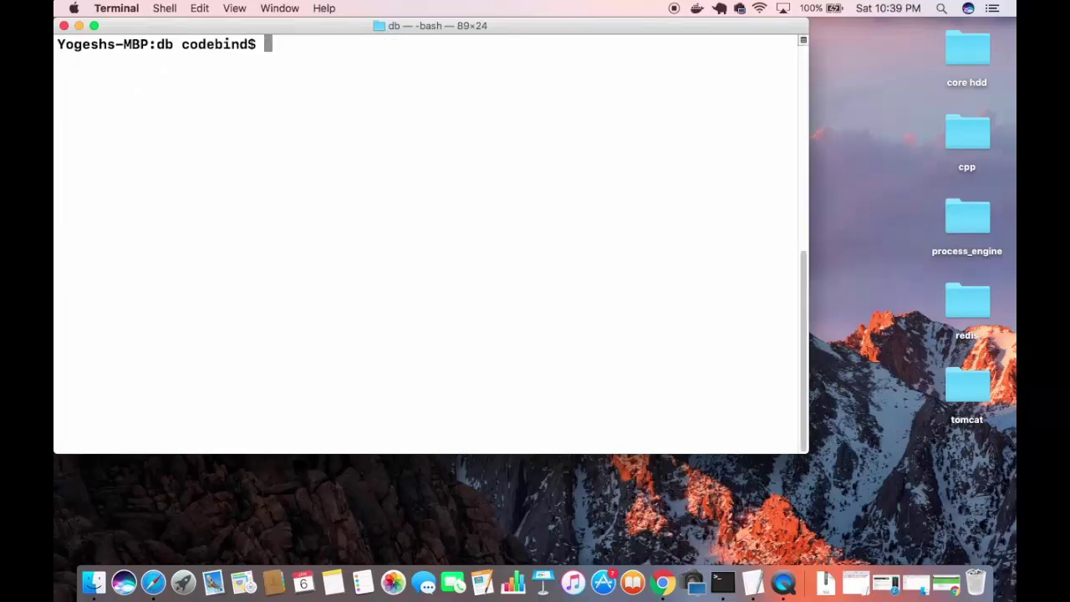
type("cd")
key("Return")
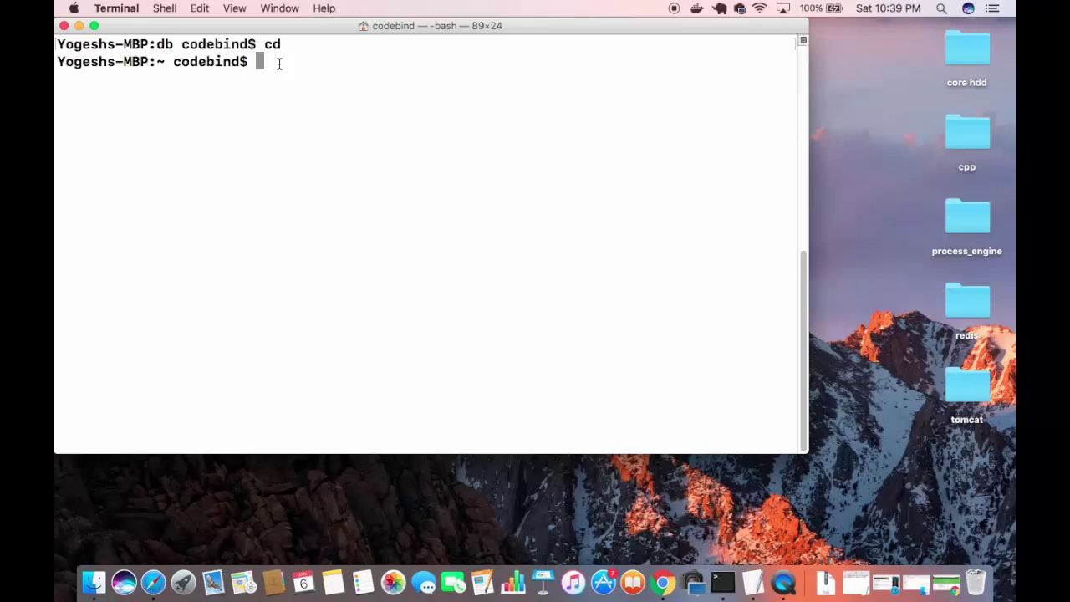
Step: Confirm the home folder path with pwd and type ls -l to list it
type("pwd")
key("Return")
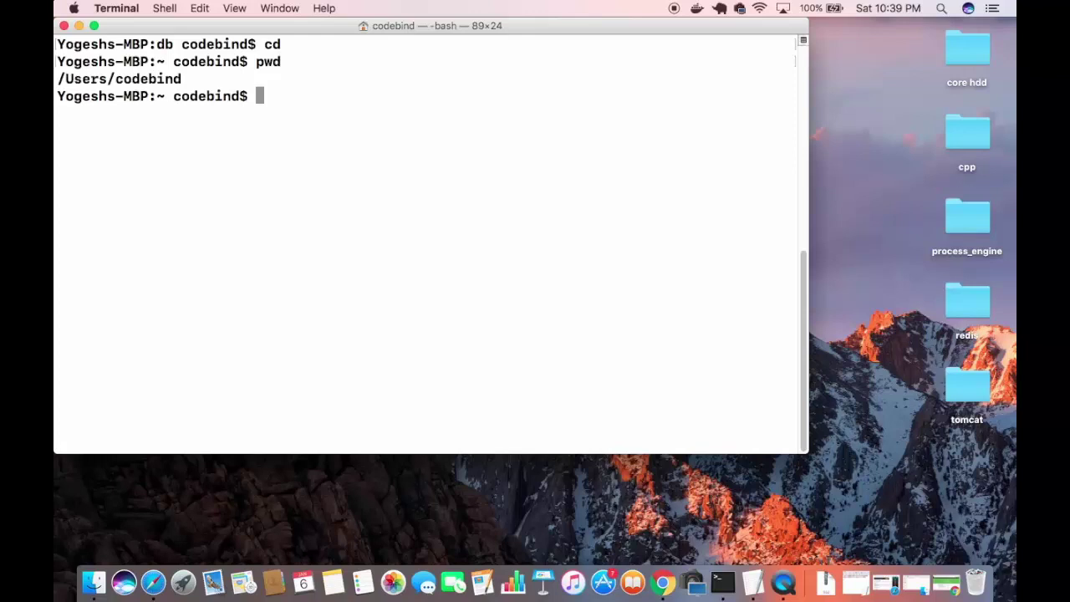
double_click(97, 80)
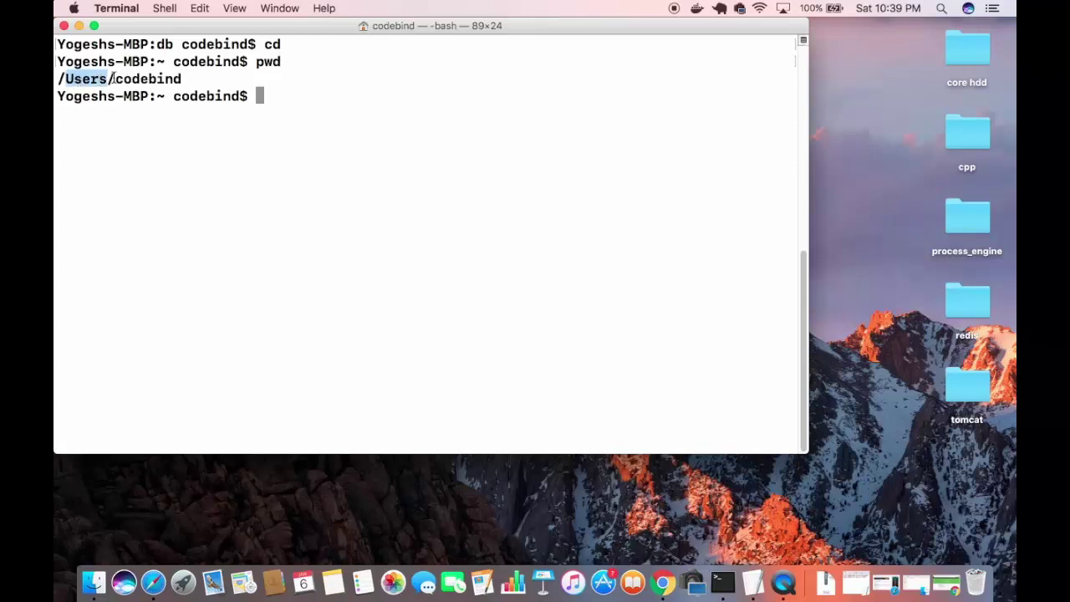
left_click_drag(116, 79, 58, 79)
left_click(261, 83)
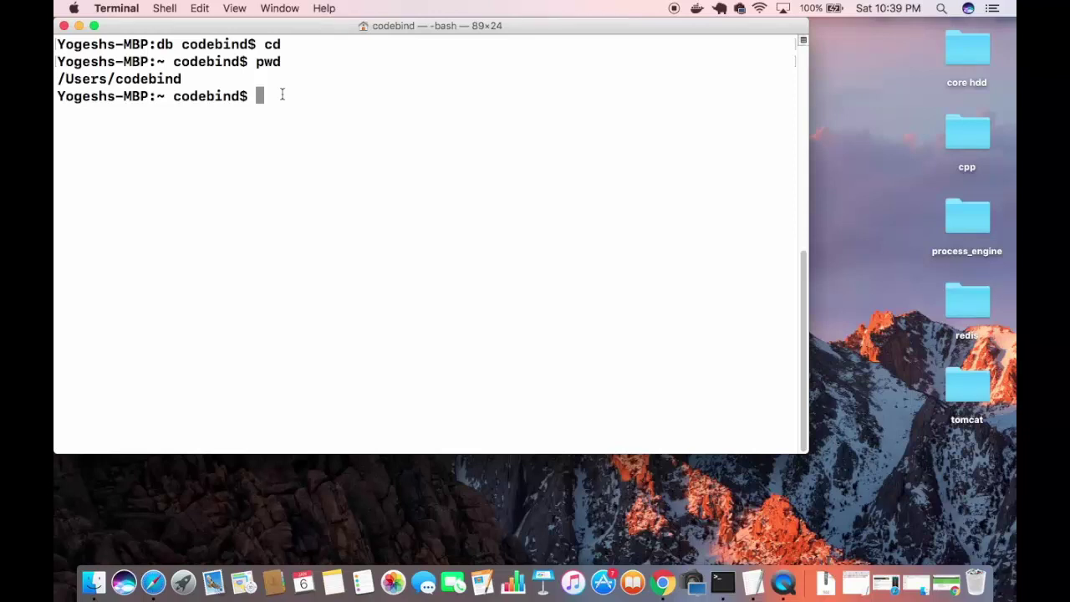
type("ls -l")
Step: List the home folder with ls -l, then rerun it as ls -al to include hidden files
key("Return")
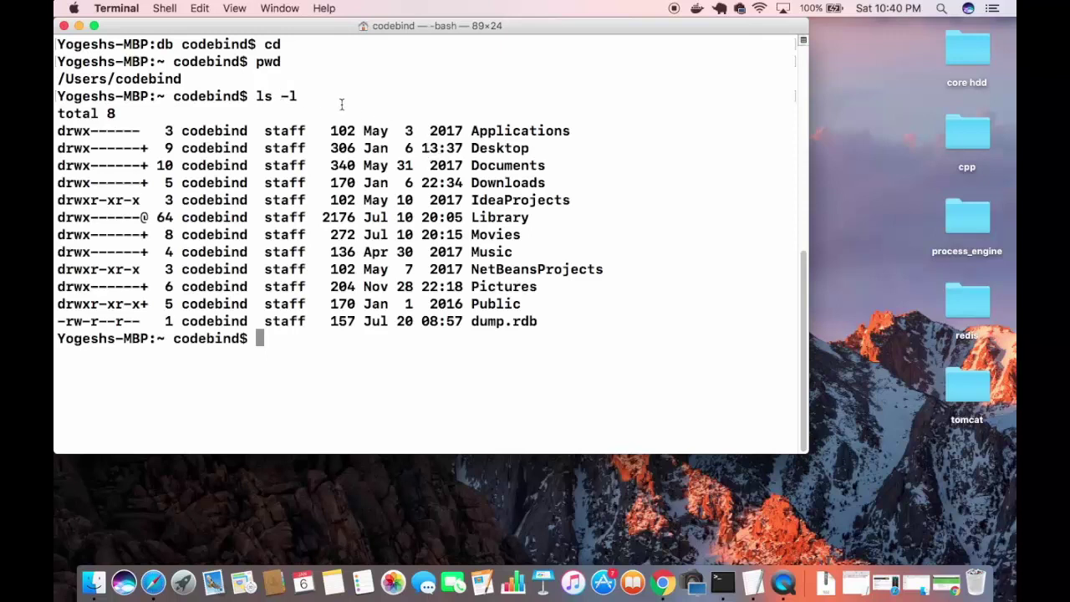
key("Up")
key("Left")
type("a")
key("Return")
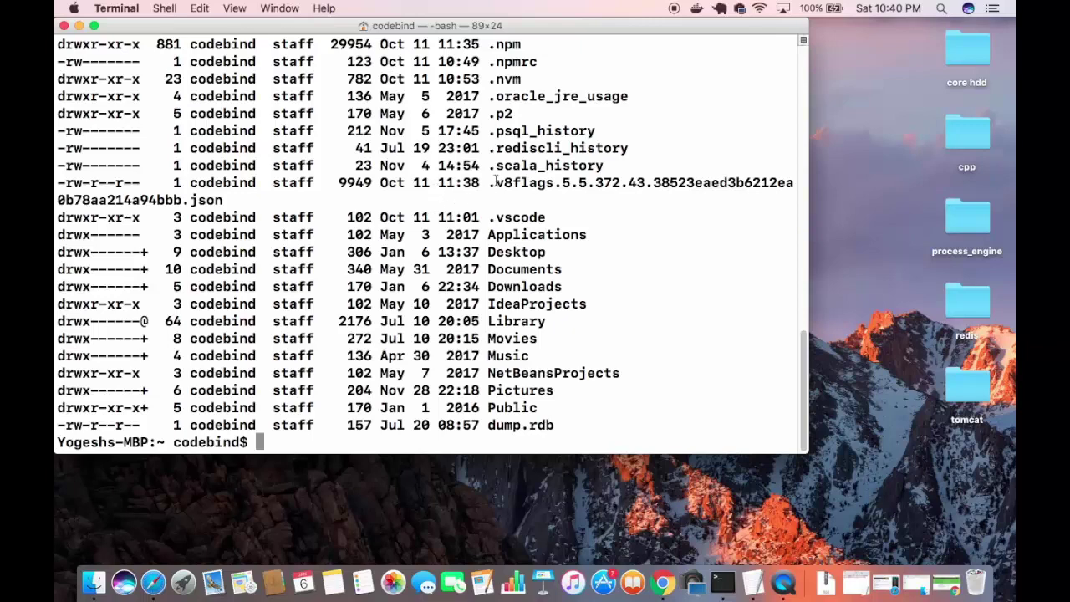
Step: Scroll up and highlight the .bash_profile entry in the listing
scroll(502, 230, "up", 4)
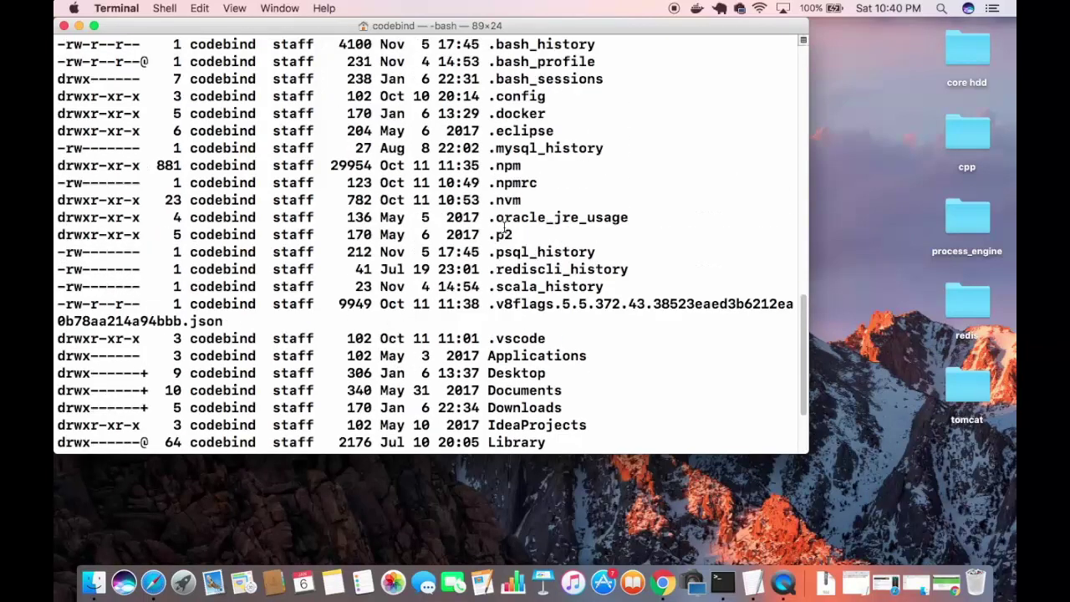
double_click(537, 80)
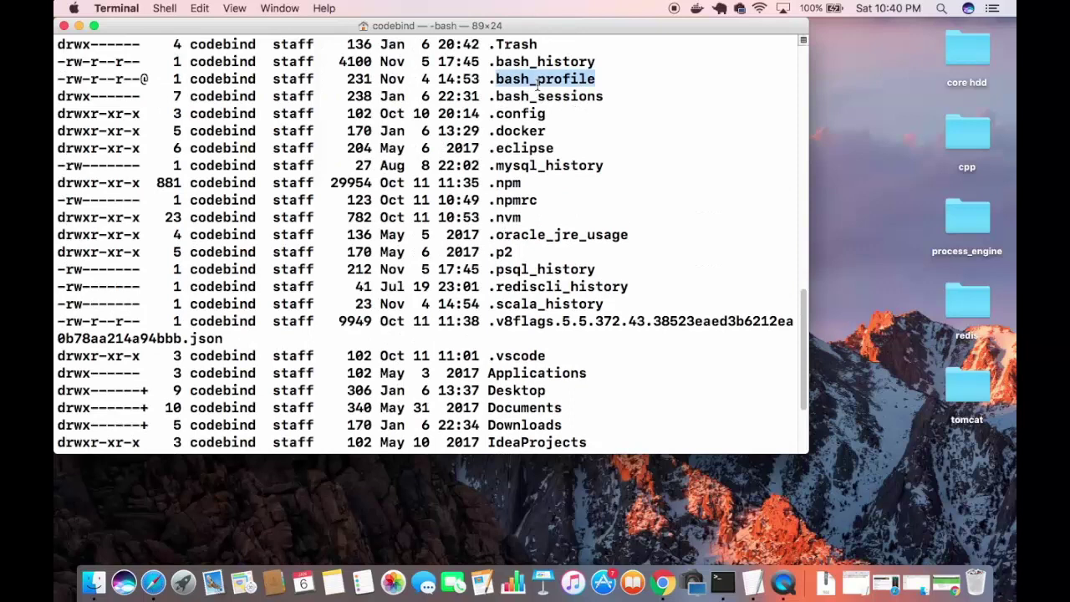
left_click_drag(489, 80, 592, 80)
left_click(493, 81)
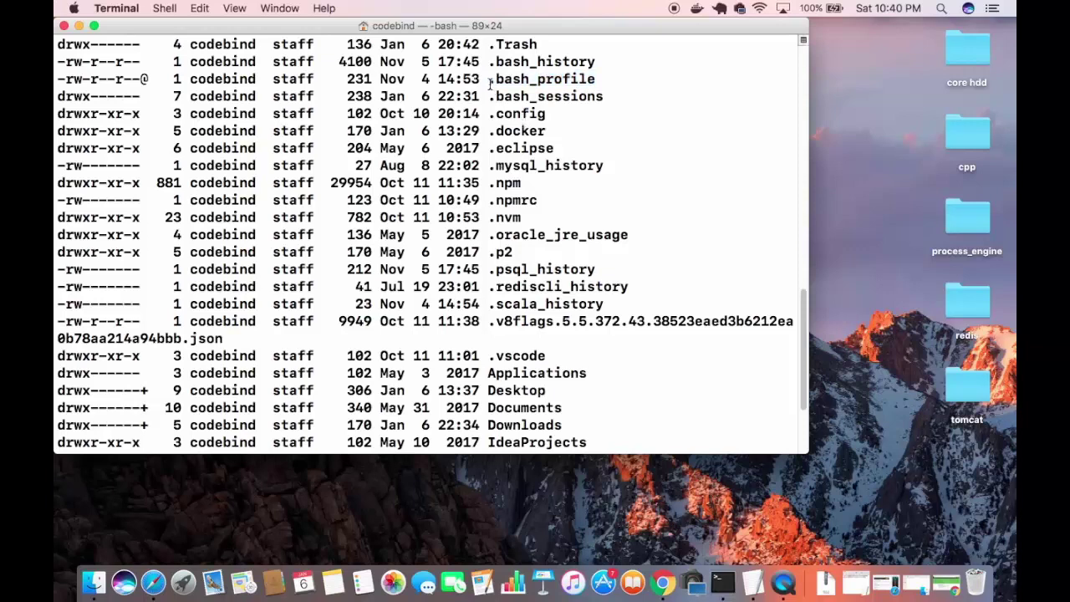
left_click_drag(494, 80, 594, 79)
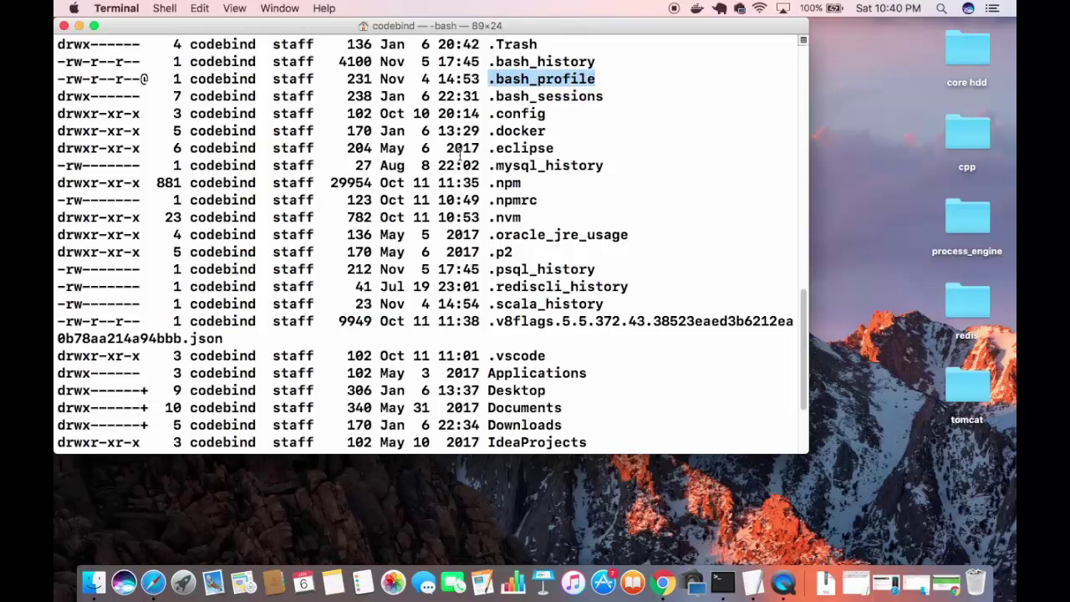
scroll(459, 156, "down", 4)
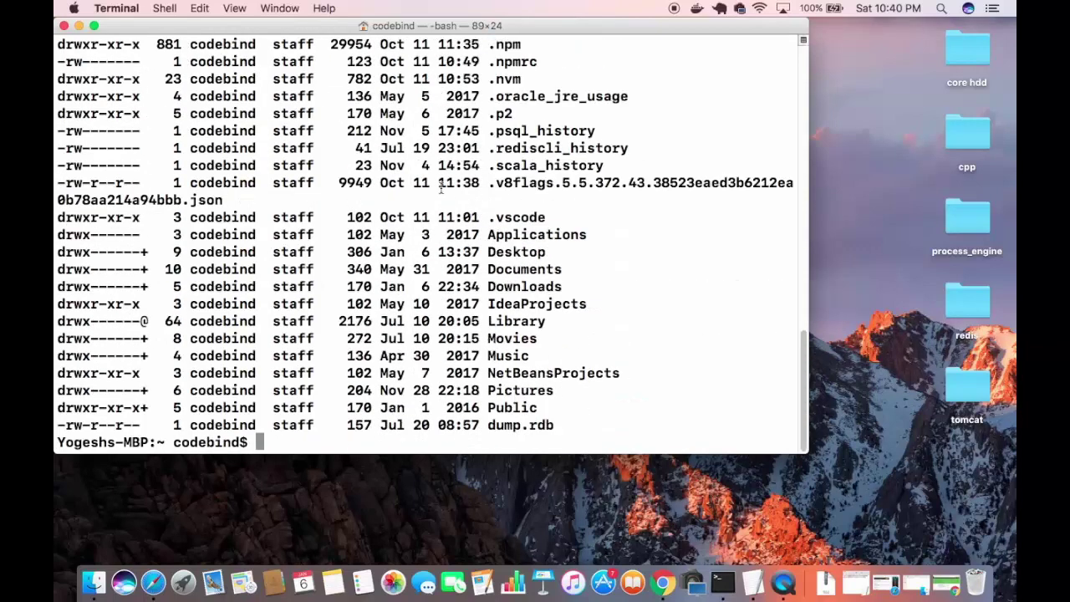
Step: Drop the unrun touch .bash_profile line, rerun ls -al and highlight the .bash_history entry
type("touch")
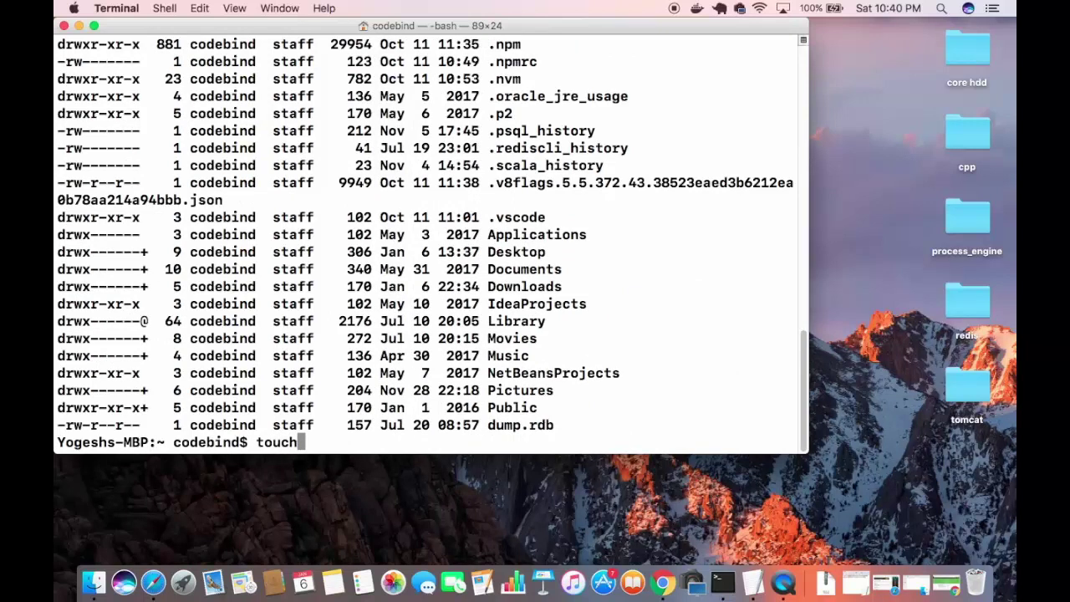
type(" .bash_")
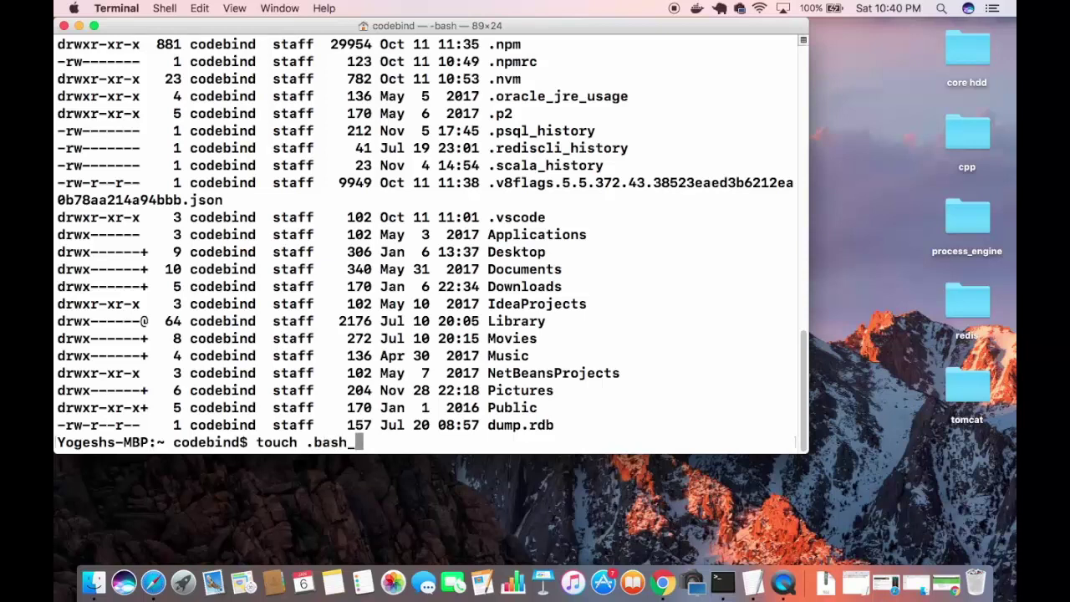
type("profile")
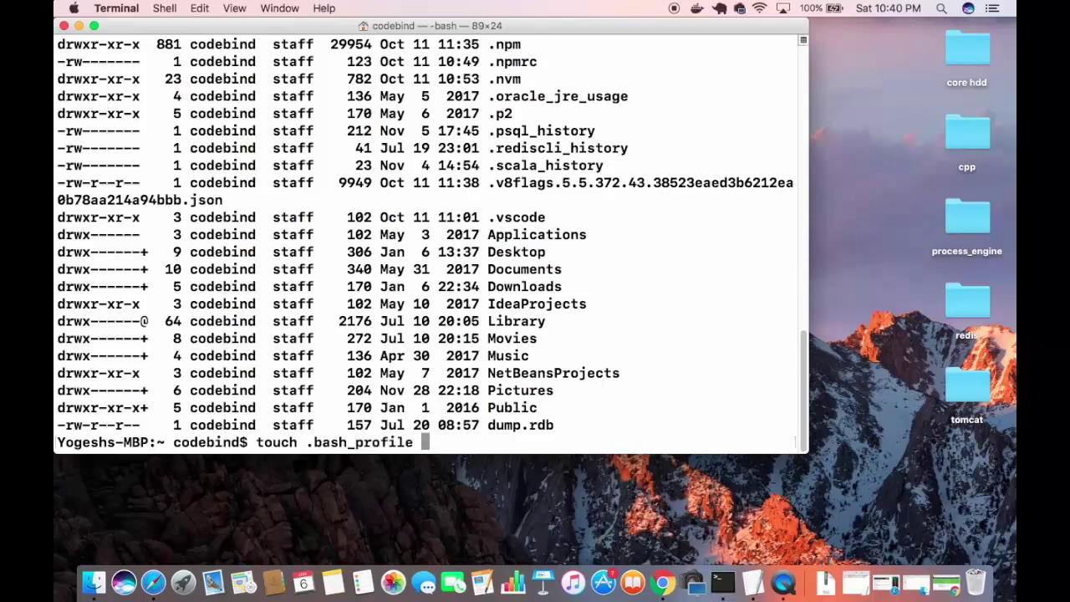
key("BackSpace")
key("BackSpace")
key("BackSpace")
key("BackSpace")
key("BackSpace")
key("BackSpace")
key("BackSpace")
key("BackSpace")
key("BackSpace")
key("BackSpace")
key("BackSpace")
key("BackSpace")
key("BackSpace")
key("BackSpace")
key("BackSpace")
key("BackSpace")
key("BackSpace")
key("BackSpace")
key("BackSpace")
key("BackSpace")
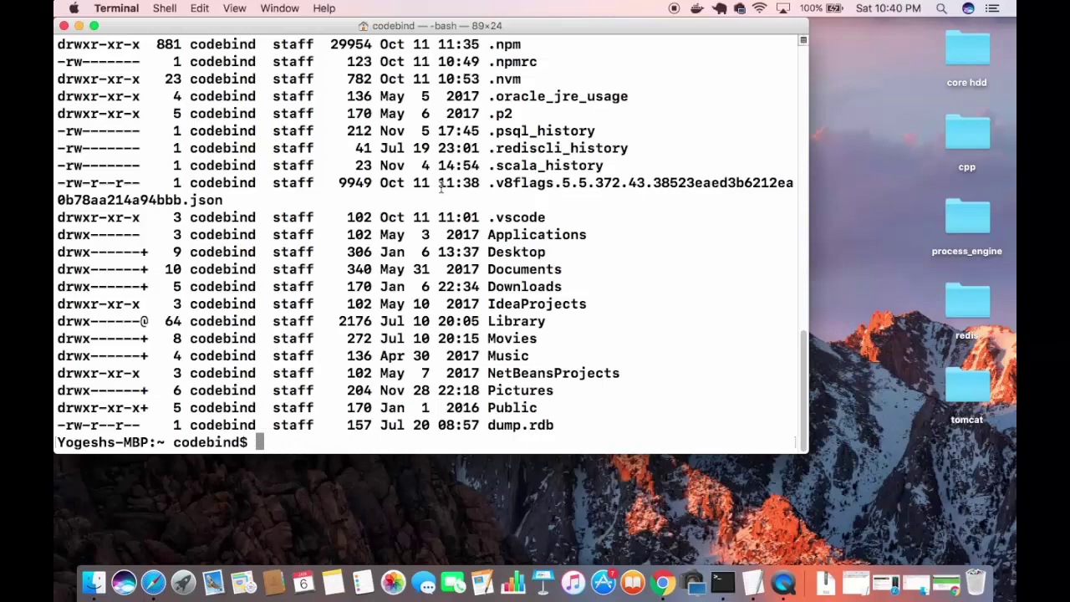
key("Up")
key("Return")
scroll(469, 251, "up", 10)
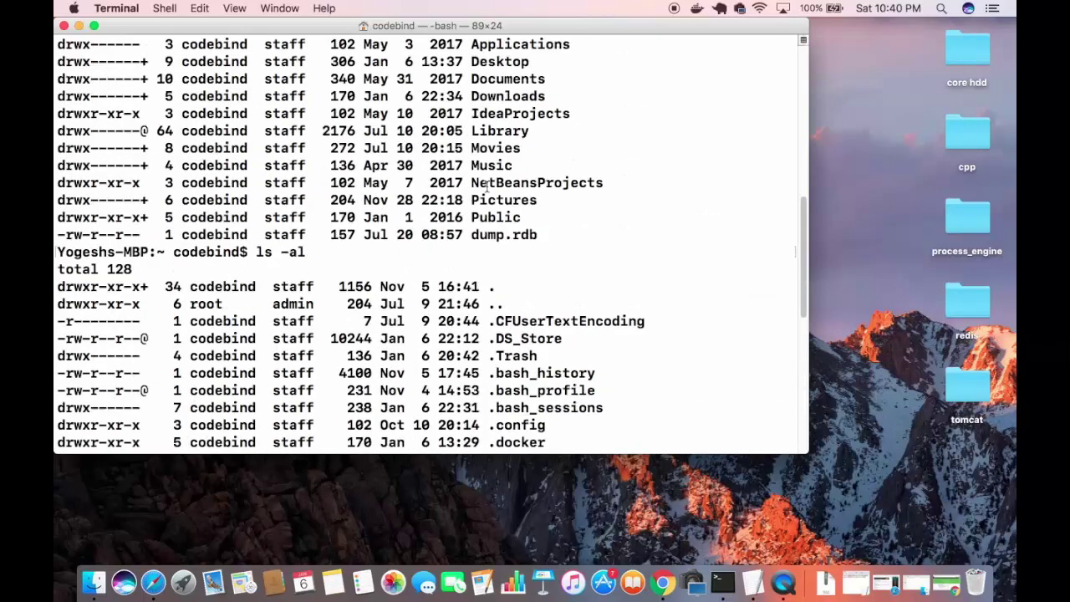
scroll(487, 186, "down", 2)
triple_click(510, 286)
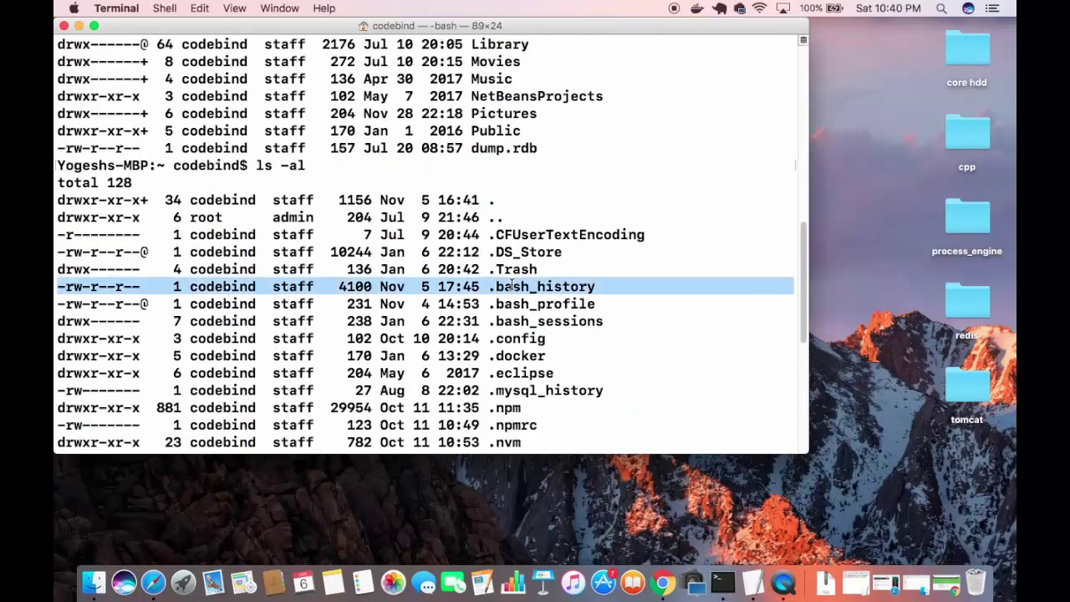
scroll(510, 286, "up", 5)
scroll(418, 359, "down", 12)
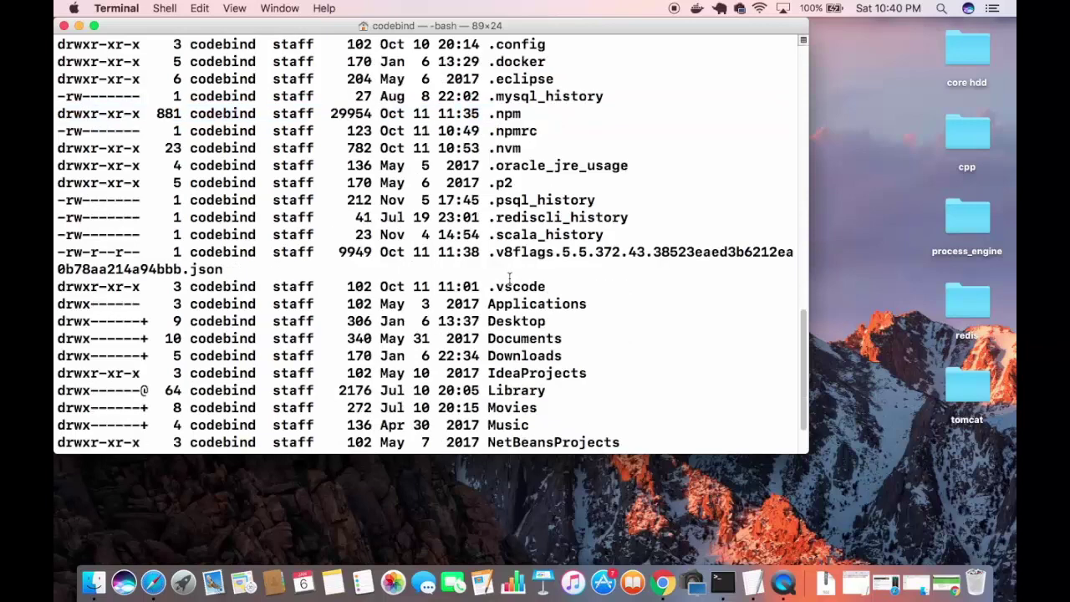
double_click(371, 439)
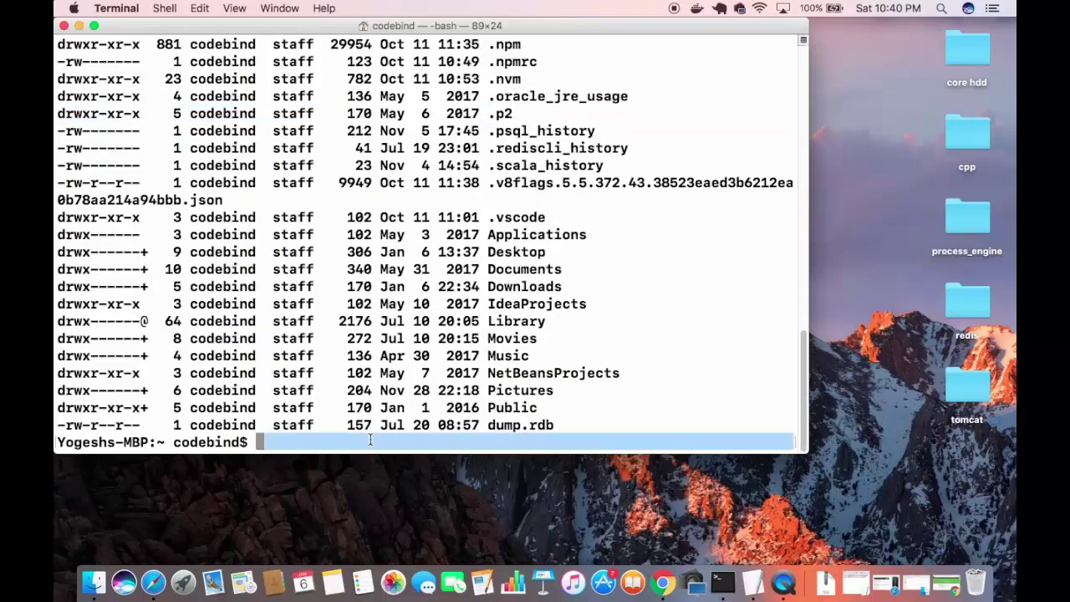
left_click(291, 437)
Step: Run open .bash_profile to open the file in TextEdit
type("open ")
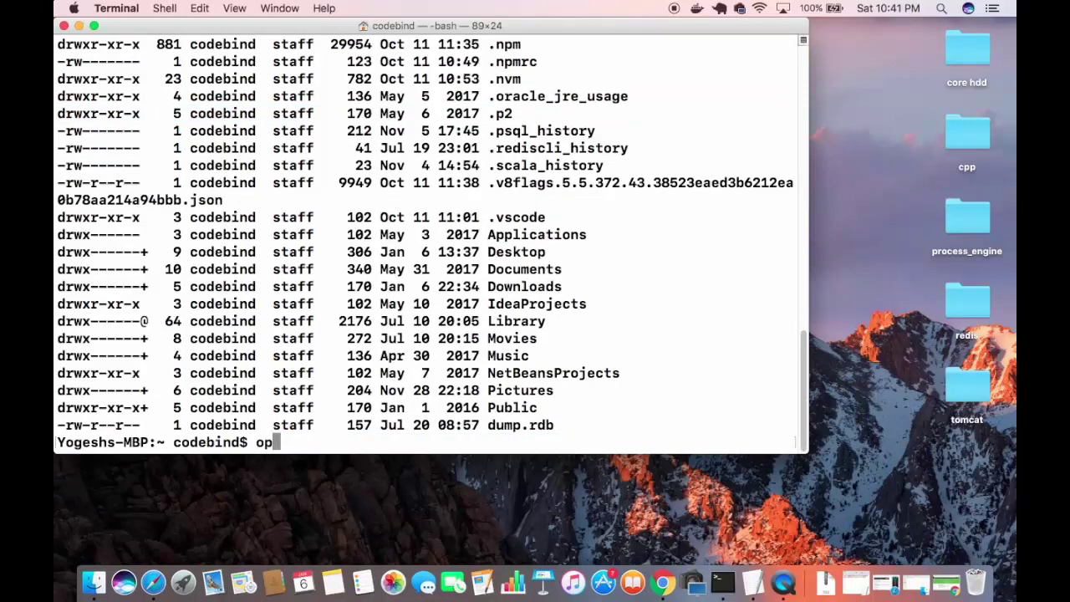
type(".bash_")
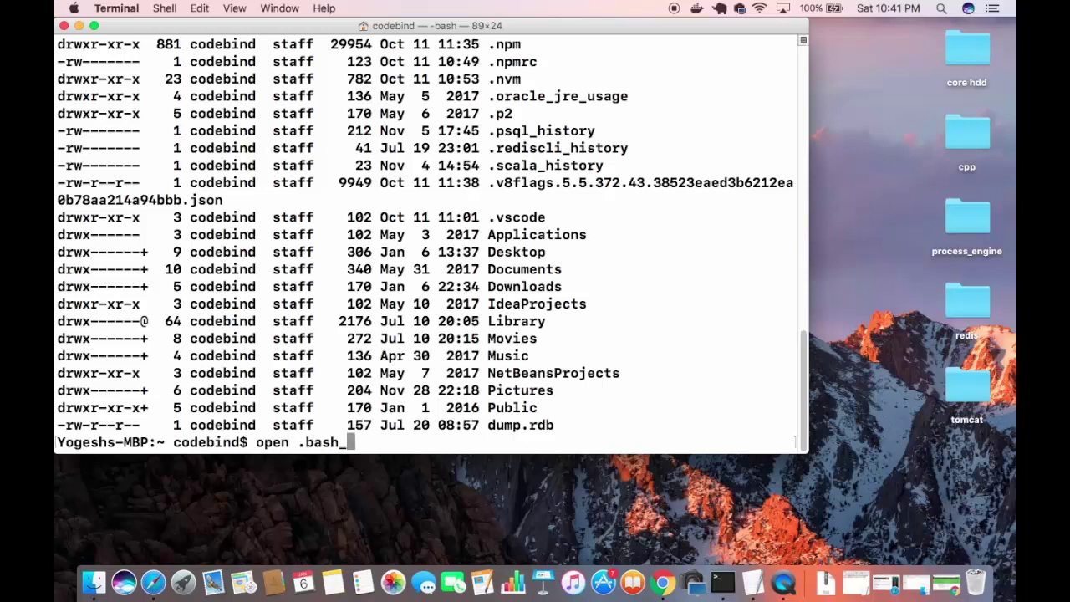
type("pro")
key("Tab")
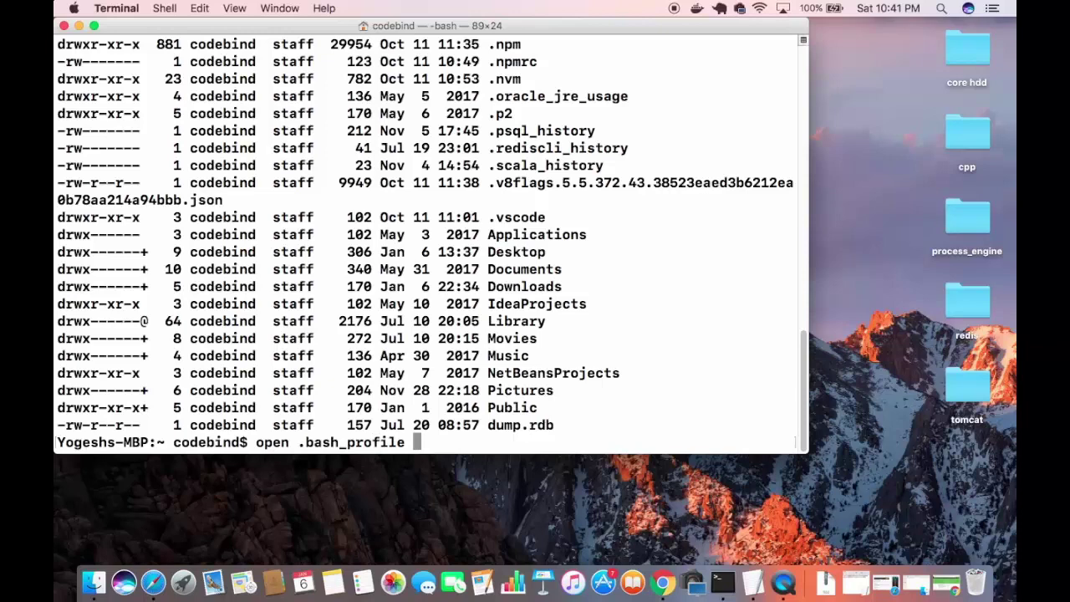
key("Return")
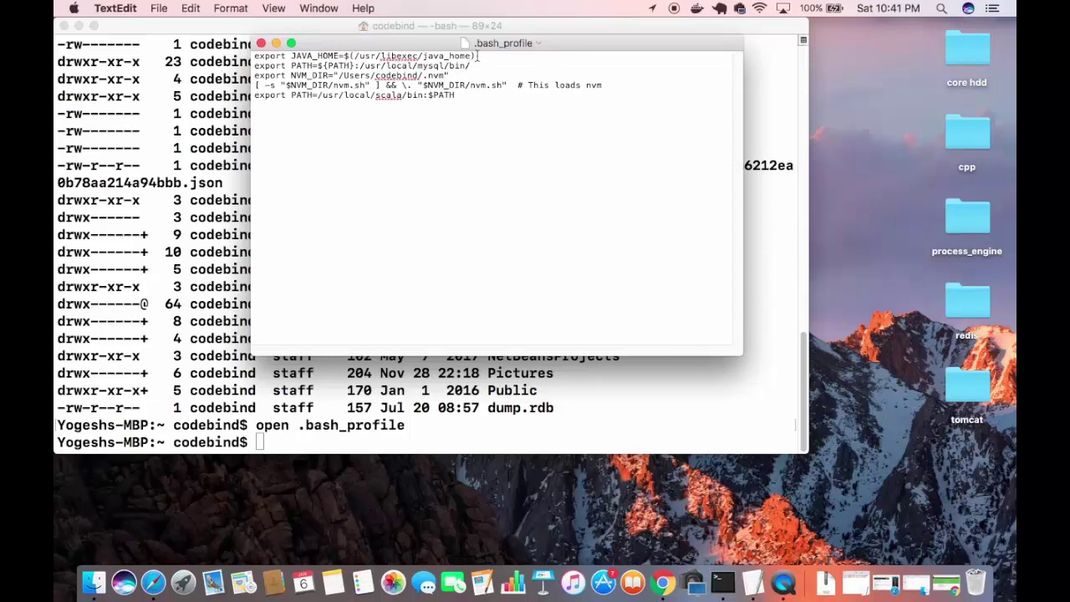
left_click(467, 95)
left_click_drag(467, 95, 259, 57)
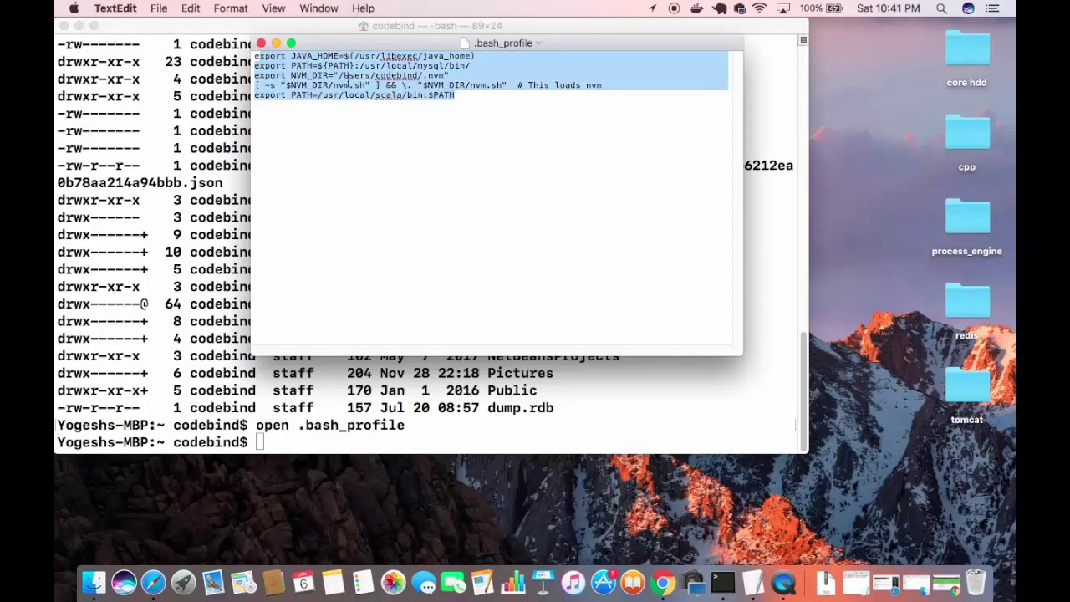
double_click(312, 56)
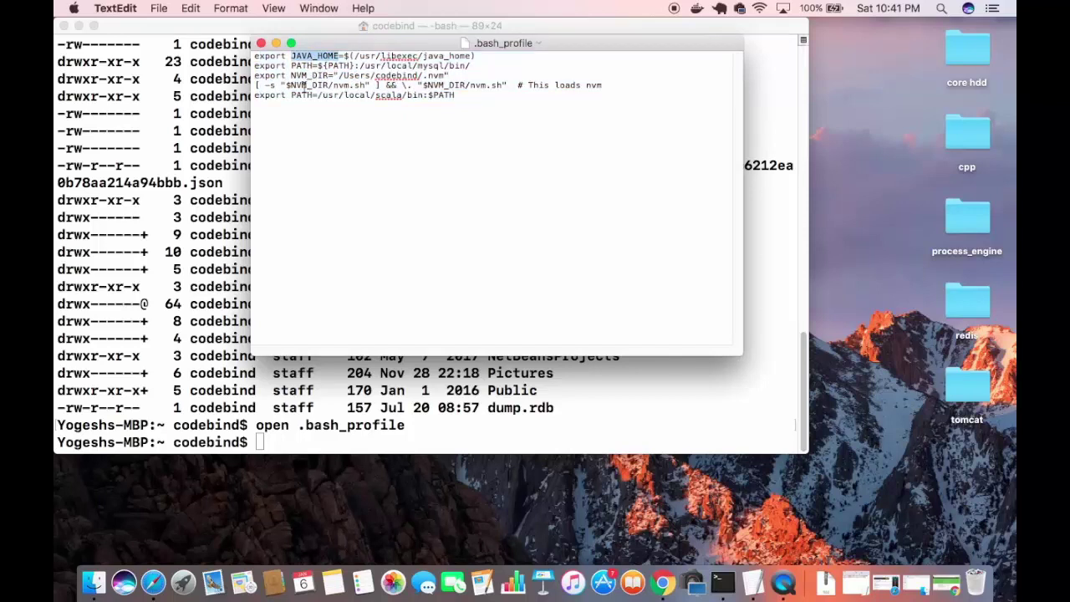
double_click(303, 84)
left_click(309, 101)
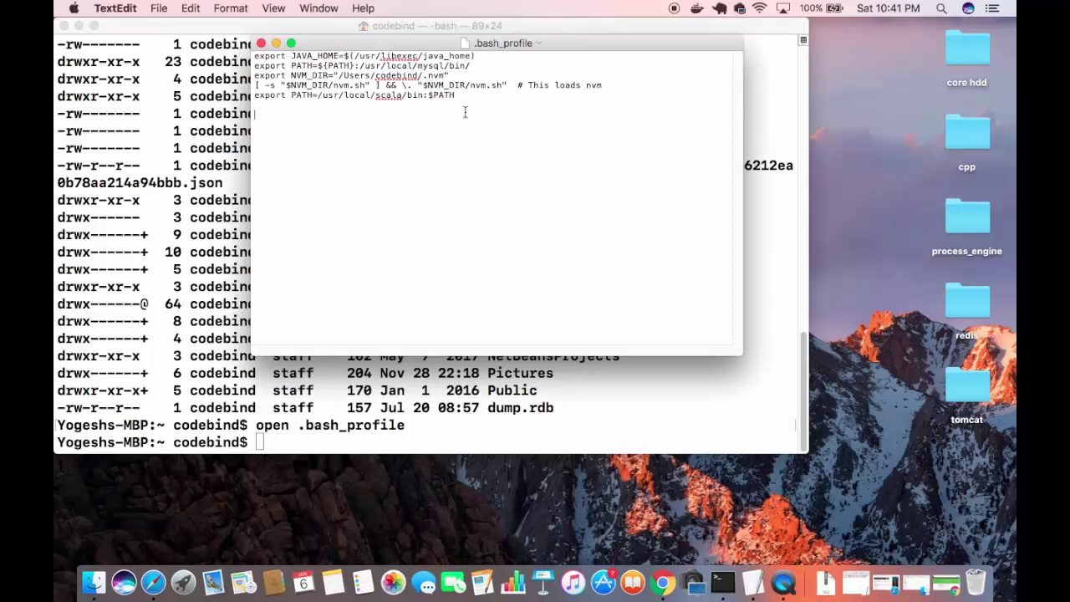
Step: Copy the MONGO_PATH and PATH export lines from the Untitled note, then return to .bash_profile
left_click(855, 585)
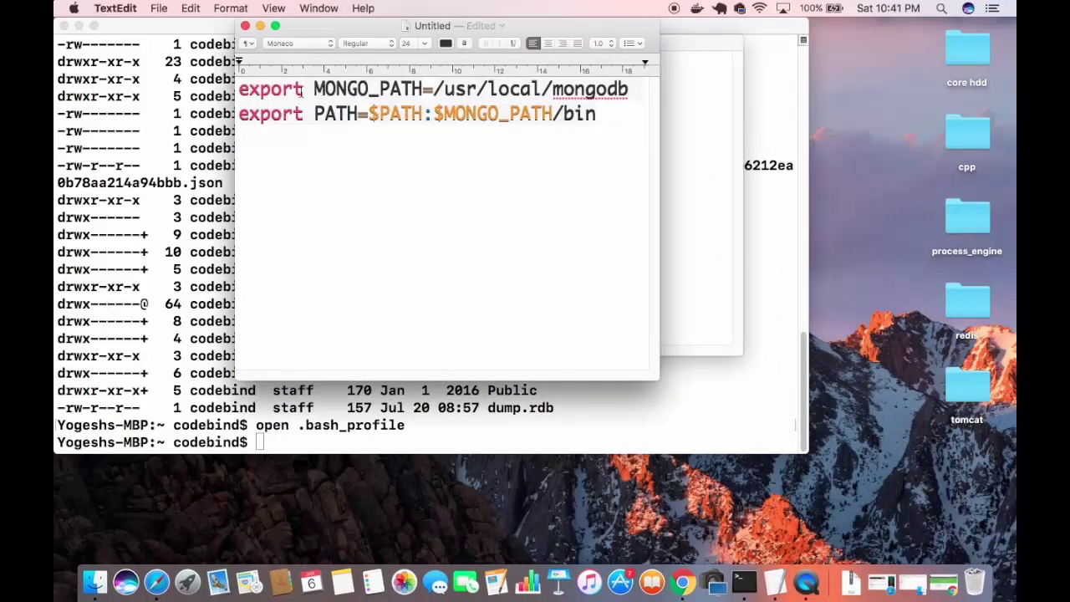
left_click_drag(596, 117, 240, 87)
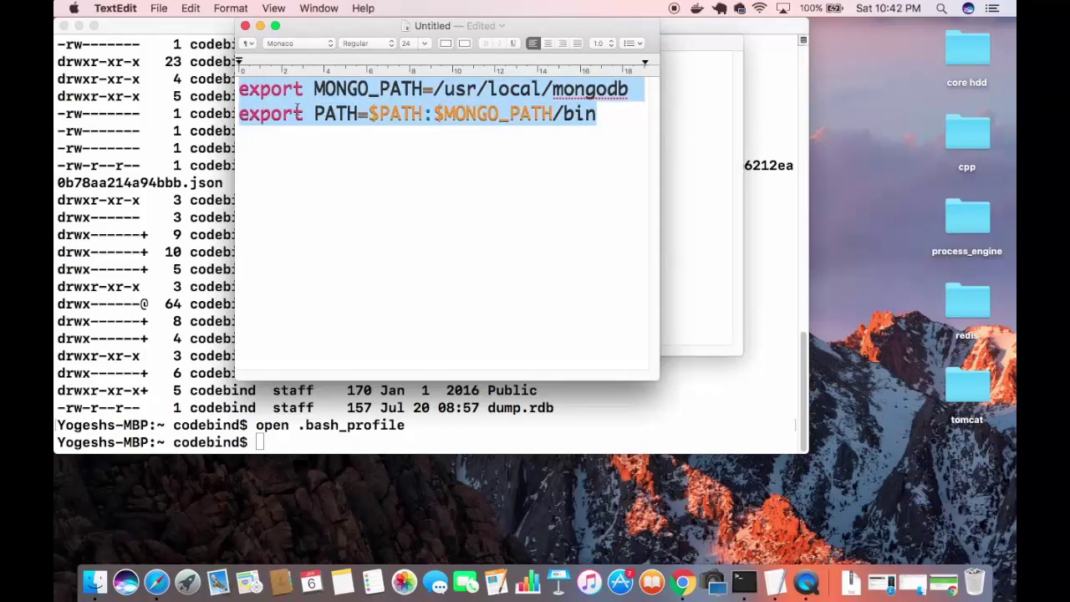
left_click_drag(599, 116, 240, 87)
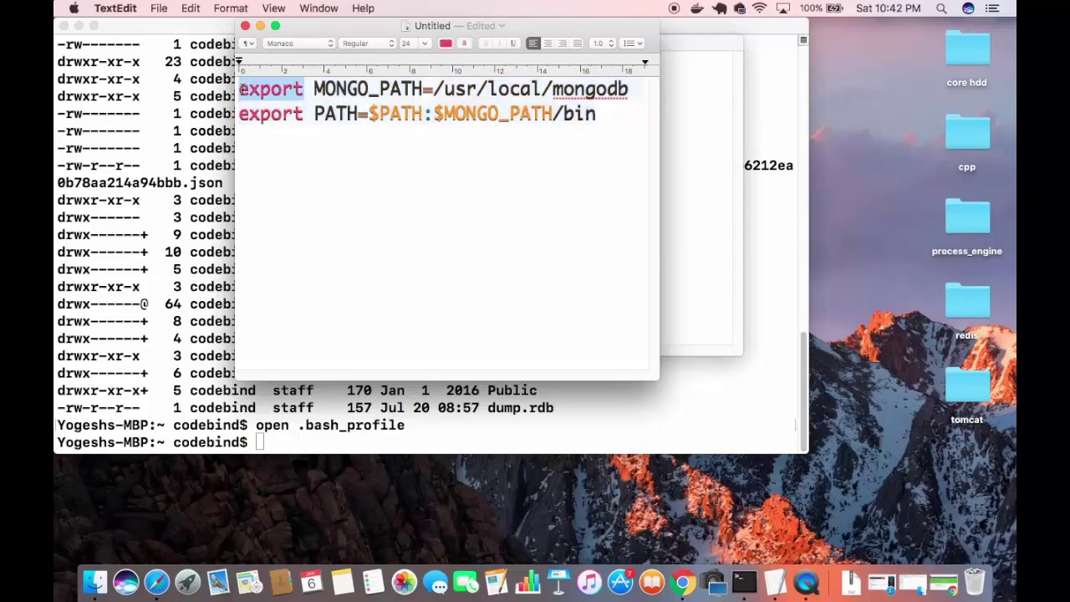
triple_click(248, 92)
left_click(598, 116)
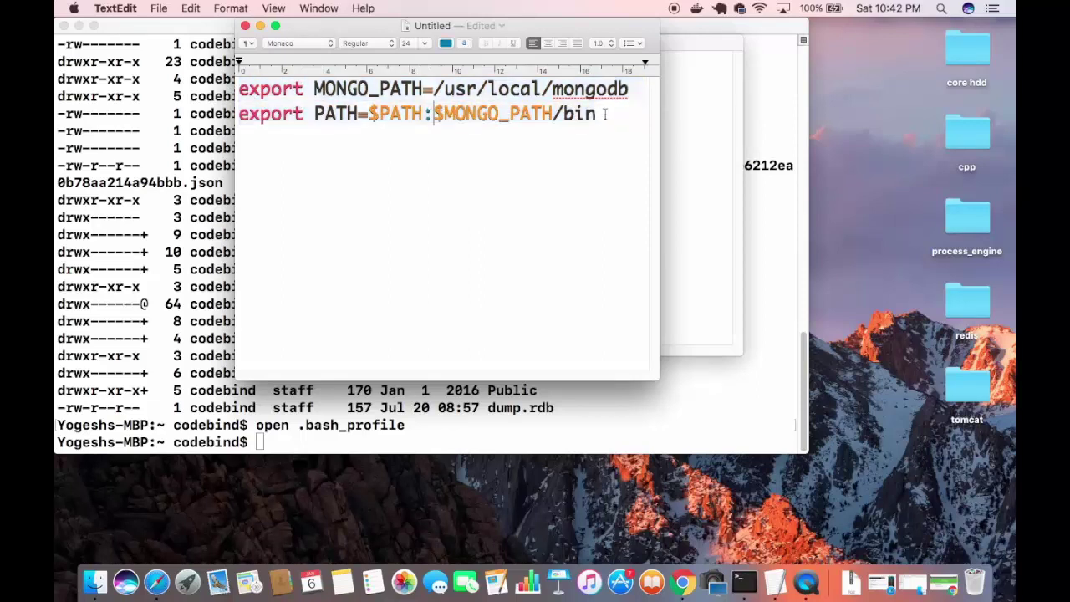
mouse_move(599, 115)
left_mouse_down()
mouse_move(241, 89)
mouse_move(592, 116)
left_mouse_up()
left_click(241, 89)
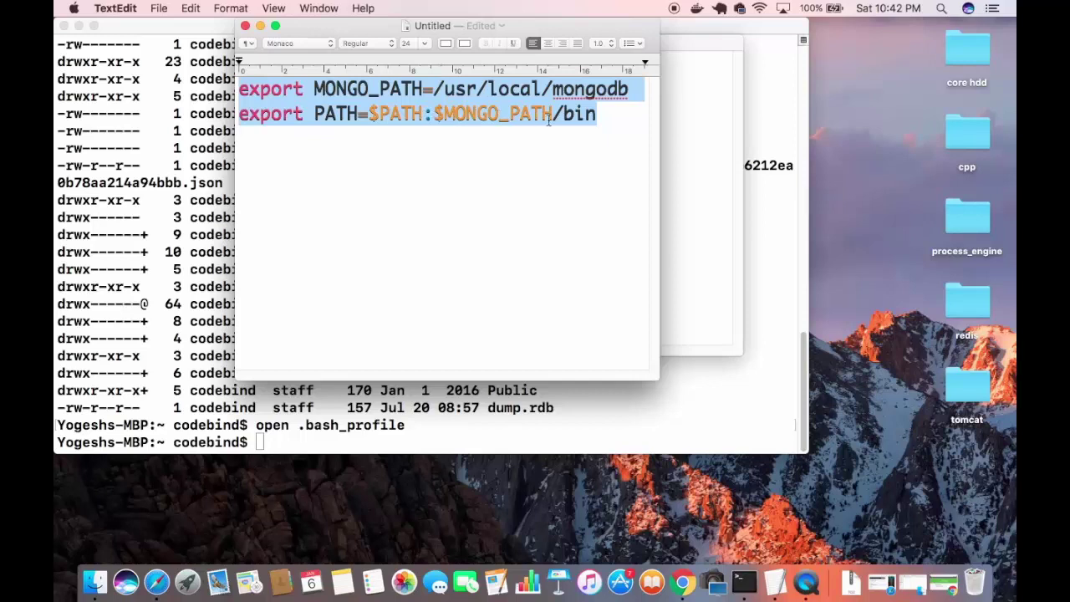
left_click(595, 121)
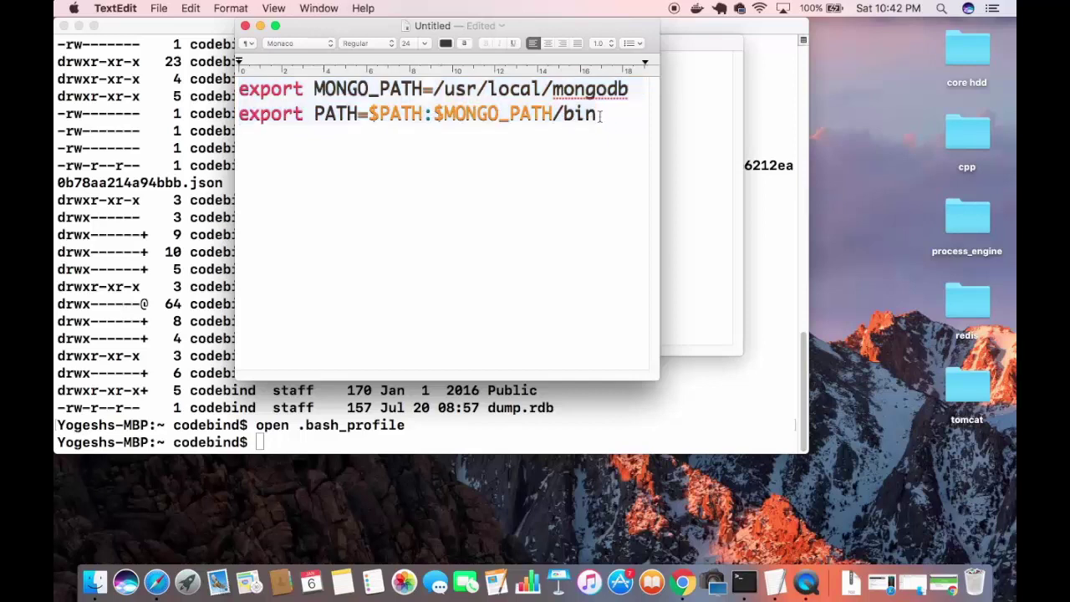
left_click_drag(597, 117, 239, 81)
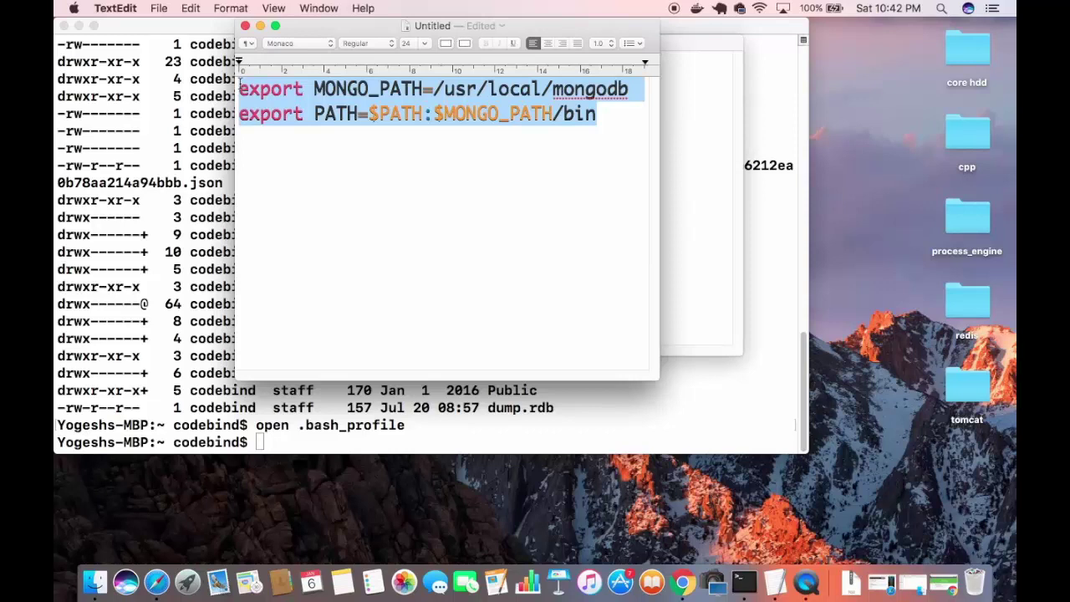
key("super+c")
left_click(683, 172)
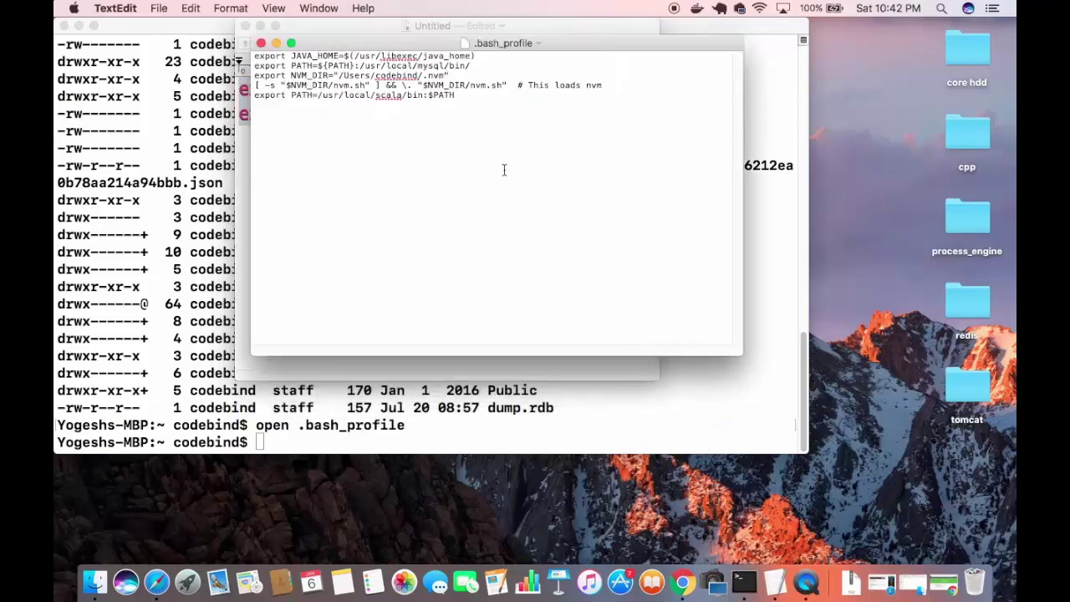
Step: Paste both MongoDB export lines into .bash_profile, save and close it, and minimize Untitled
key("super+v")
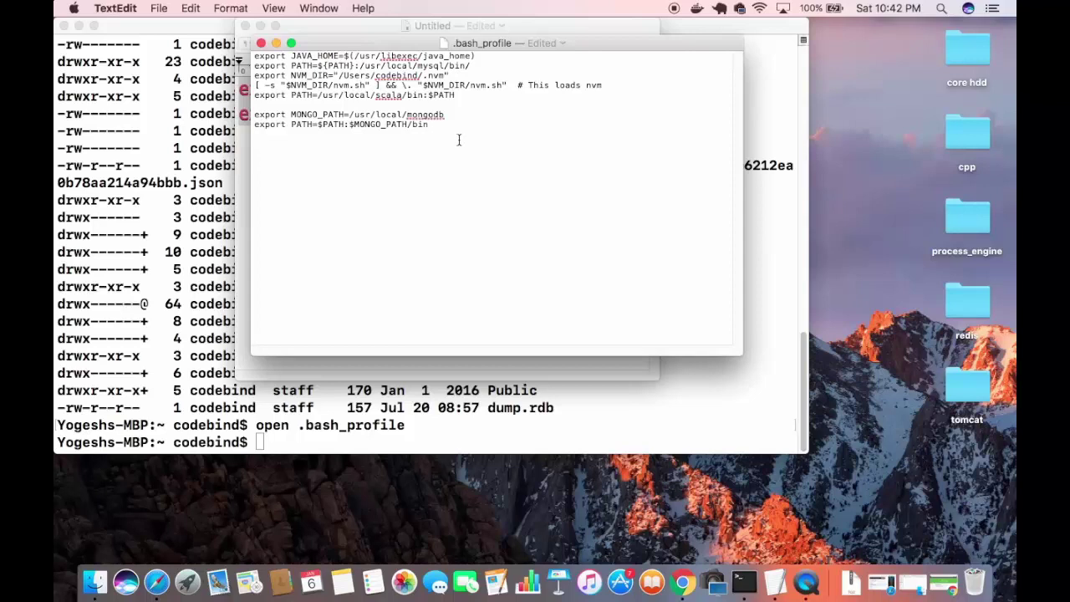
key("super+s")
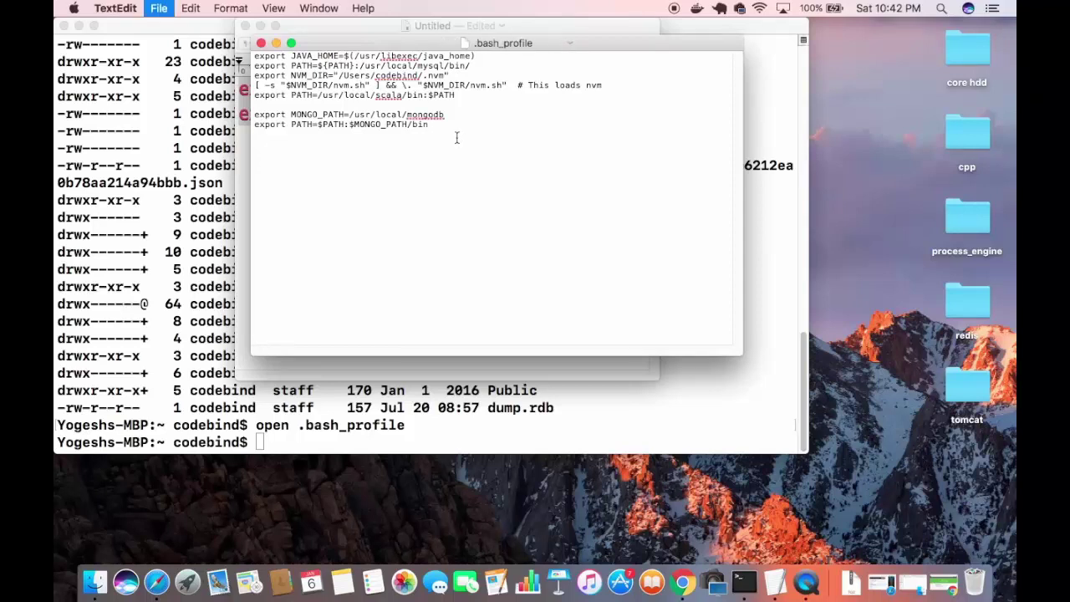
left_click(167, 15)
left_click(177, 93)
left_click(261, 43)
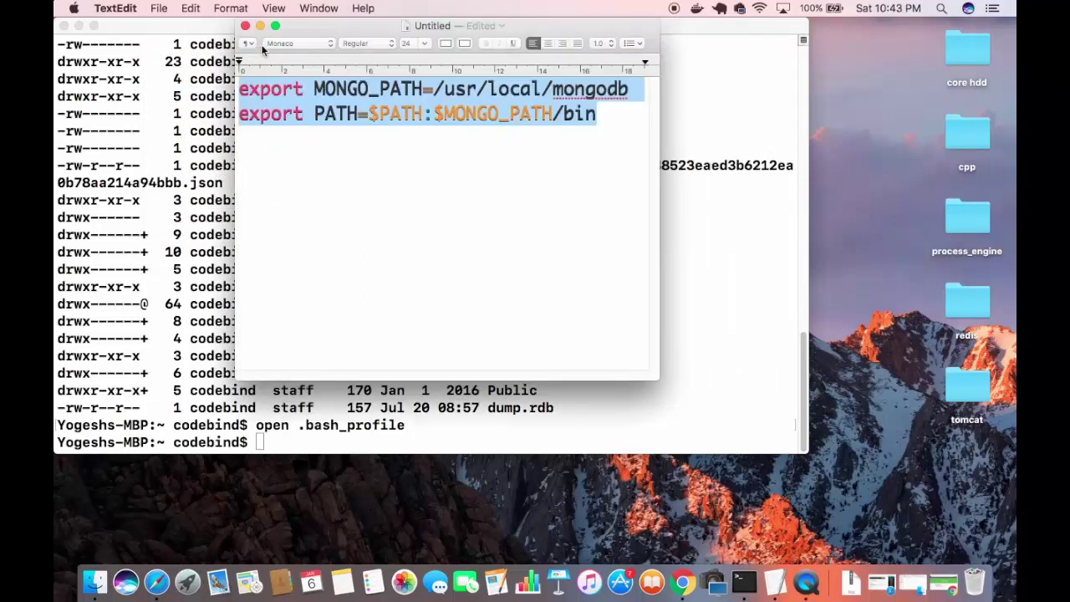
left_click(260, 26)
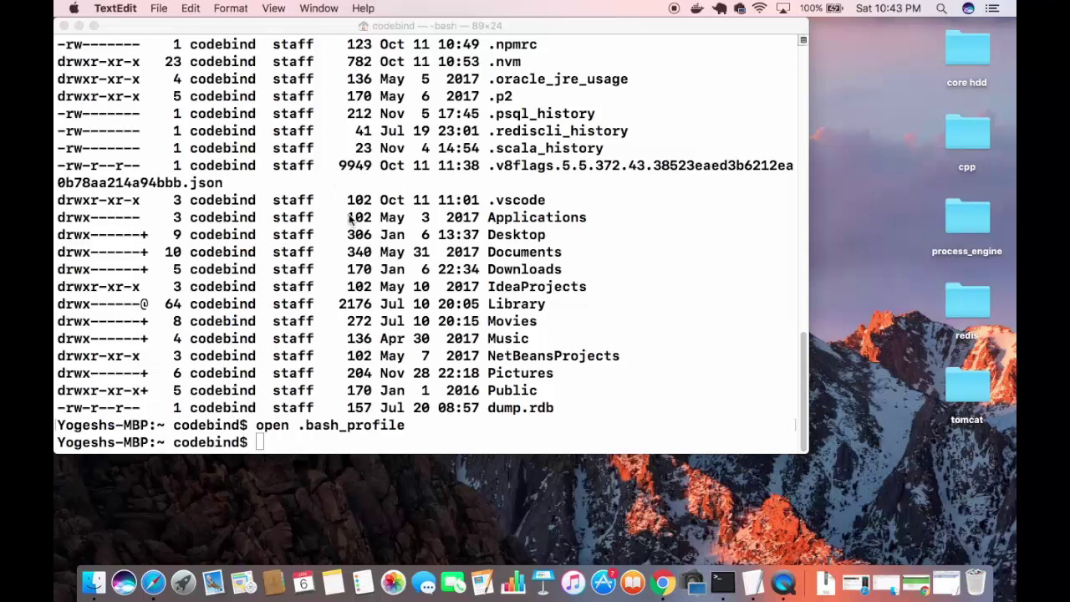
Step: Run source .bash_profile in Terminal to apply the new PATH settings
left_click(375, 283)
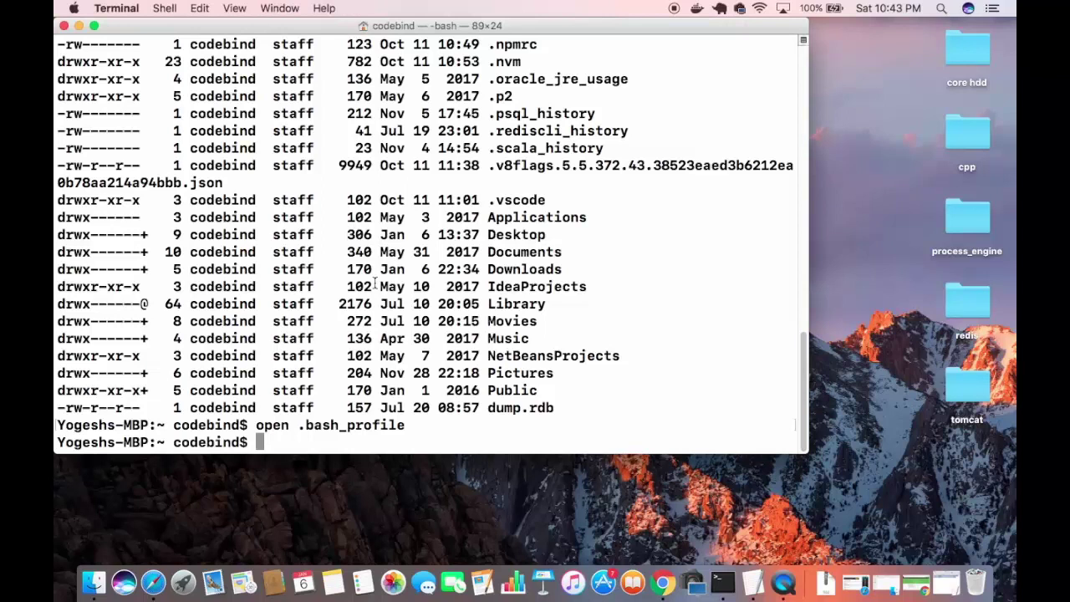
type("source .")
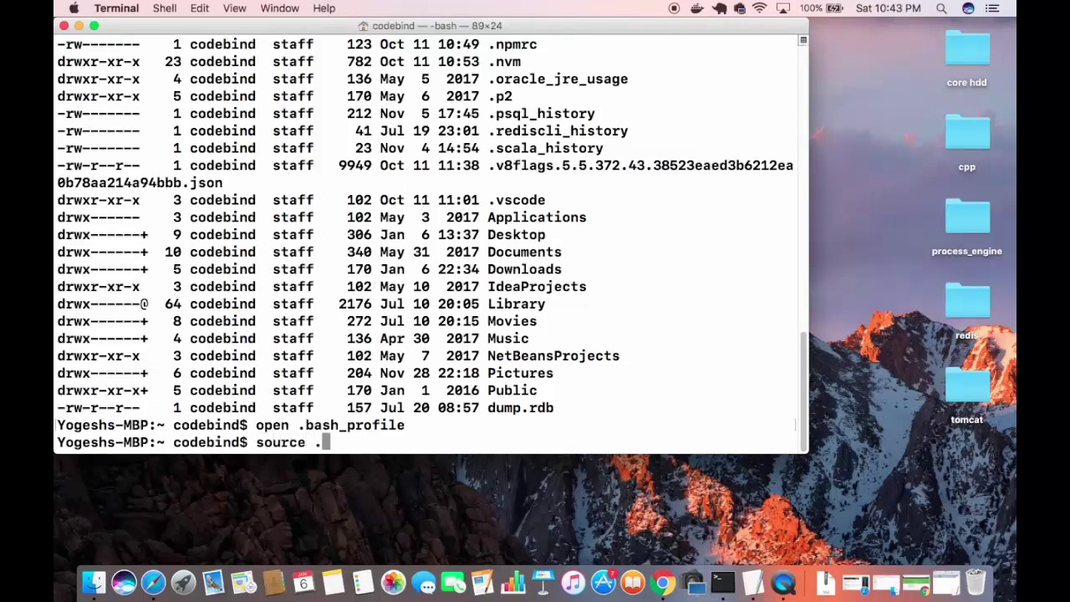
type("bash_p")
key("Tab")
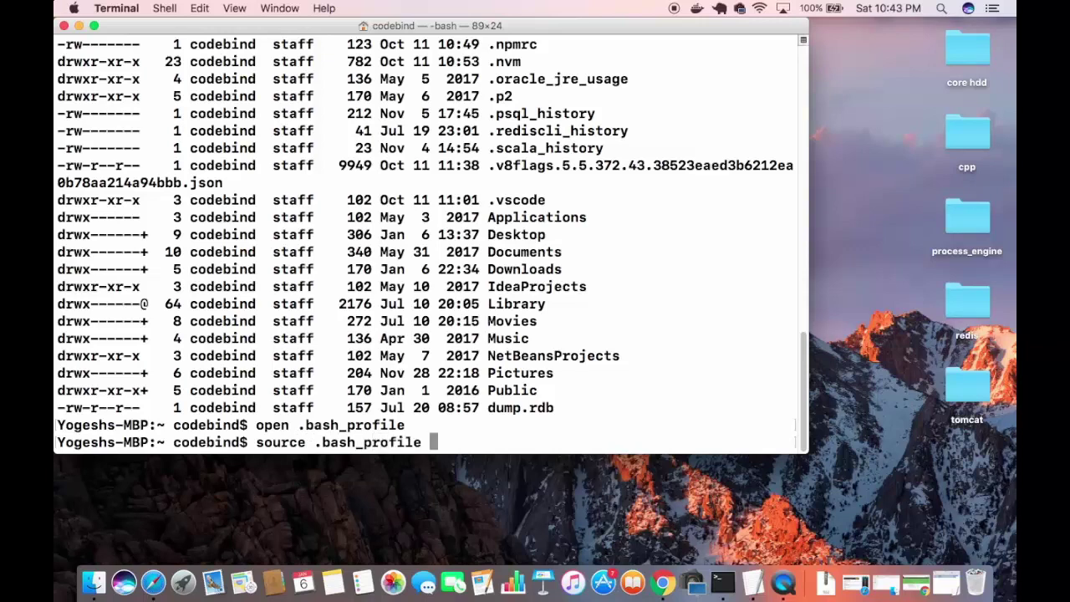
key("Return")
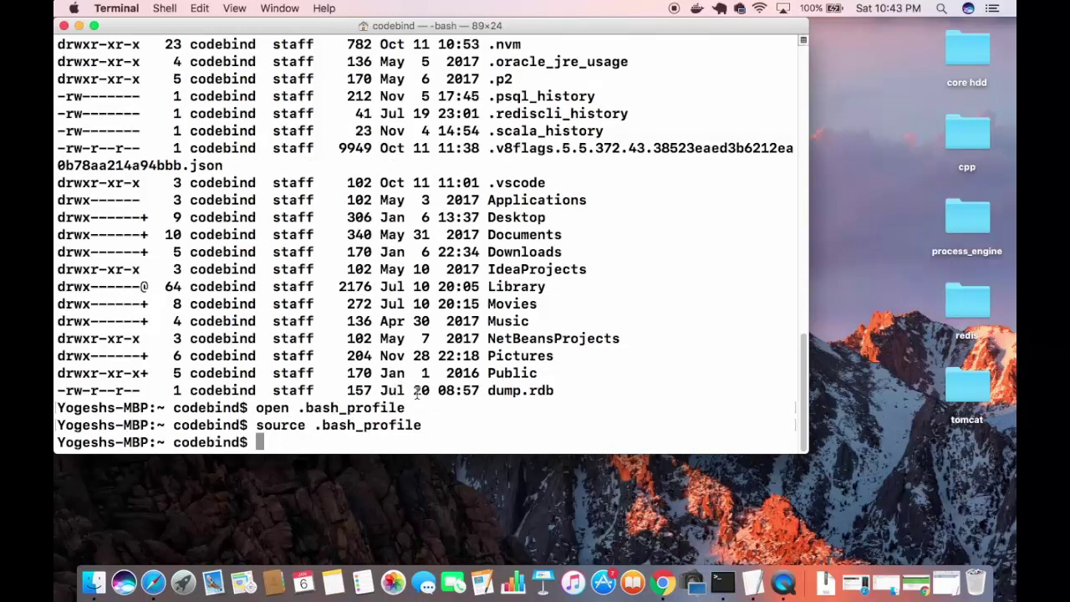
Step: Close the old Terminal window and open a fresh, narrower one in its place
left_click(64, 26)
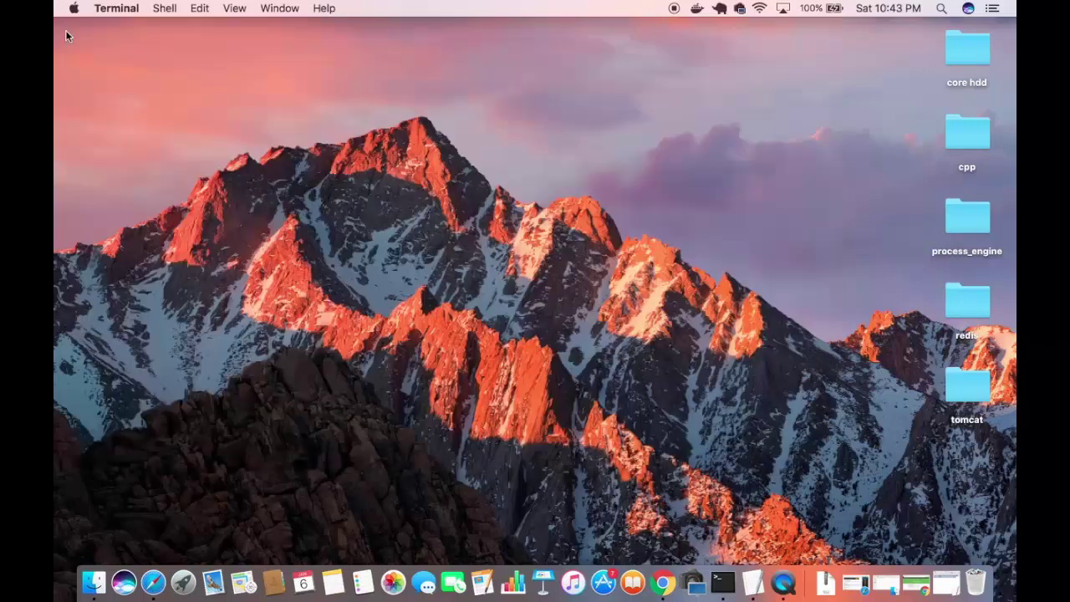
left_click(723, 583)
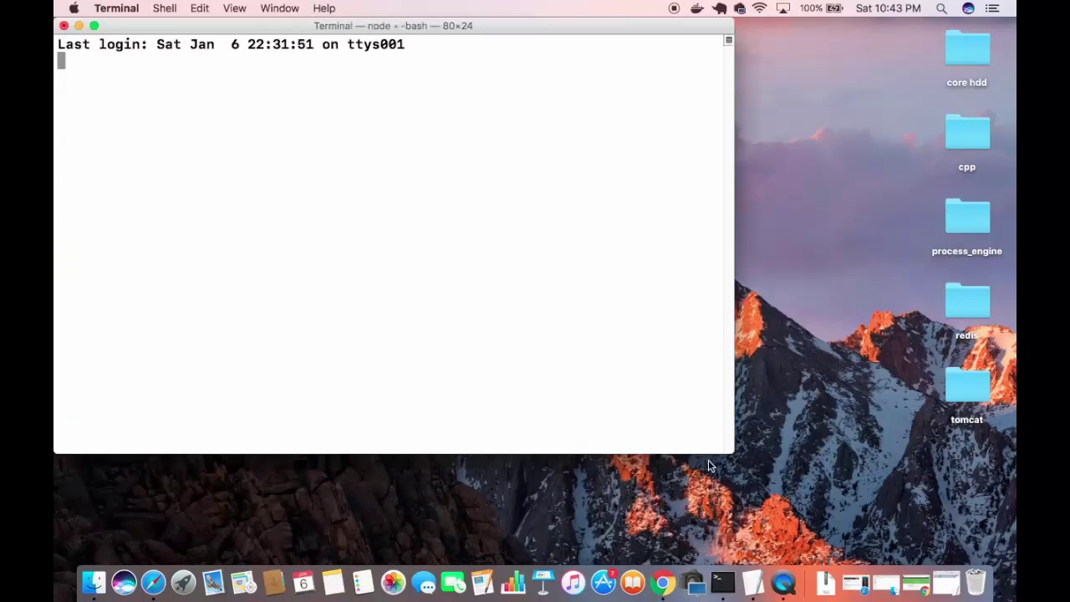
left_click_drag(733, 455, 593, 483)
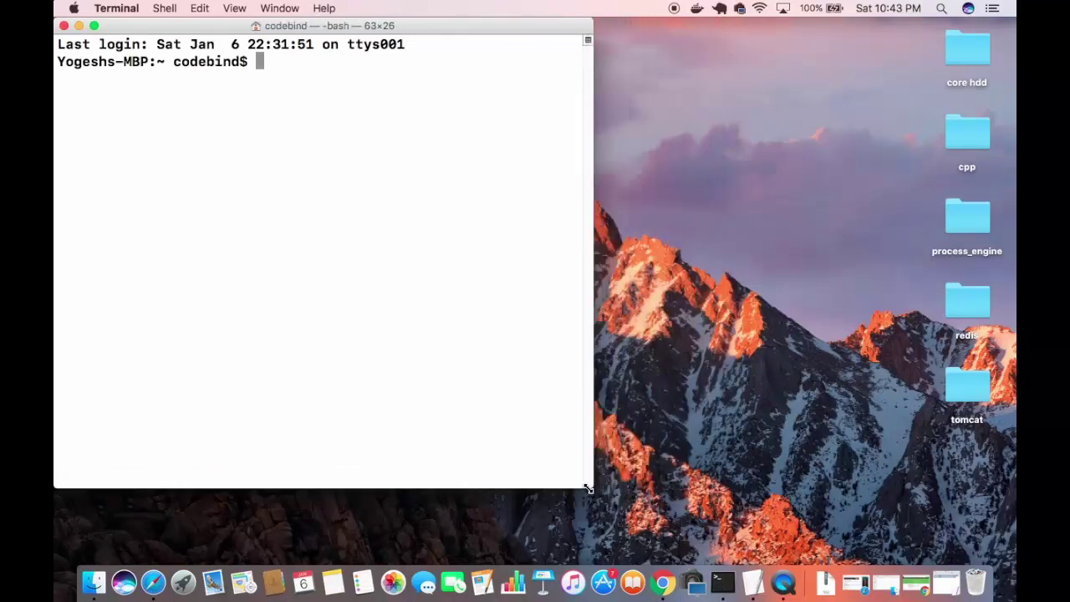
Step: Open a second Terminal window and size it to sit on the right
right_click(722, 582)
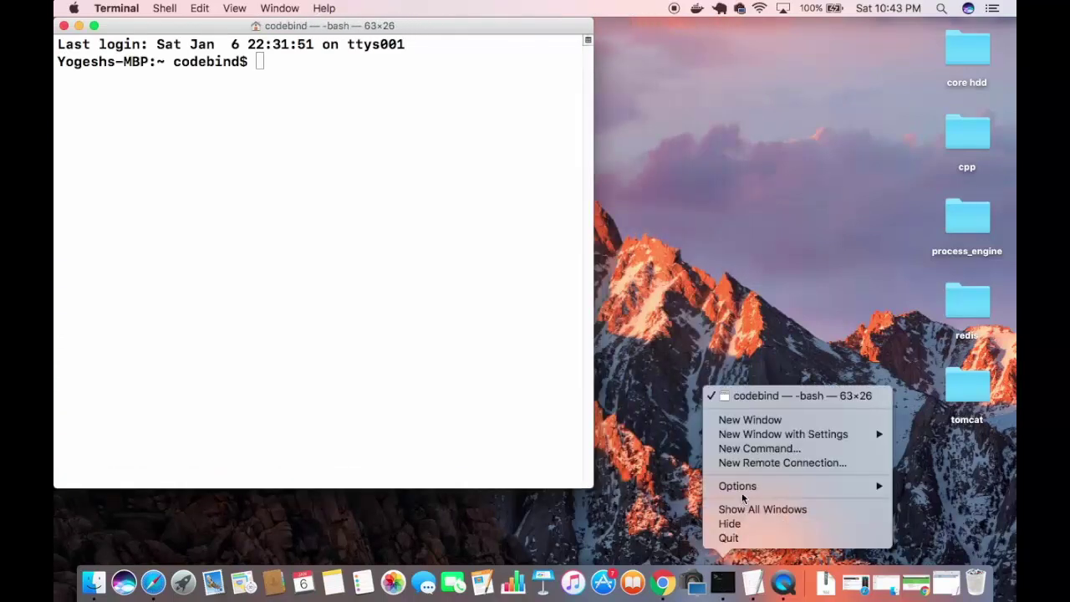
mouse_move(749, 434)
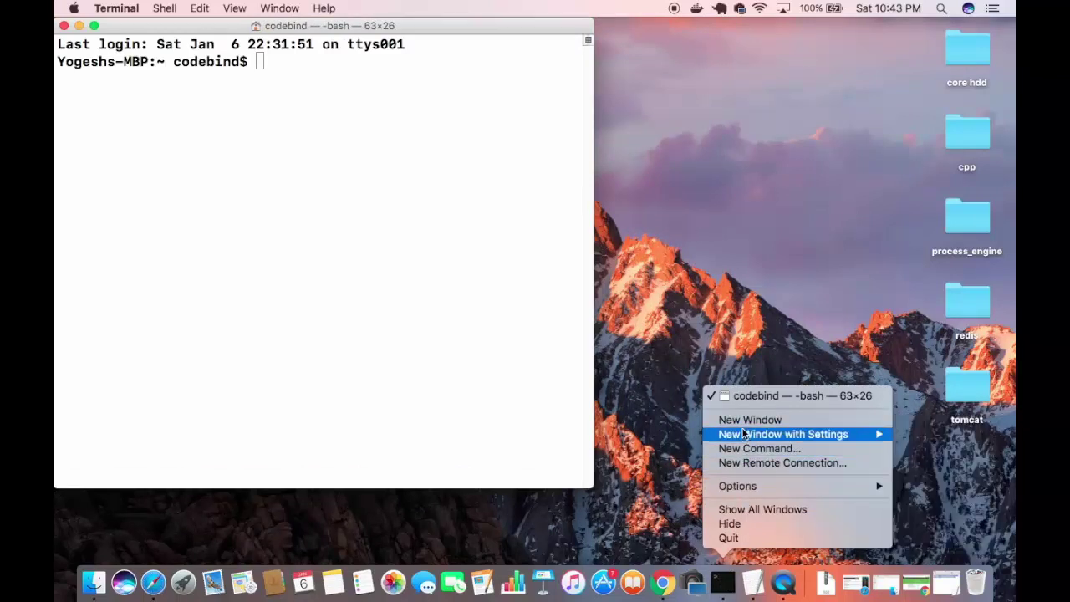
left_click(744, 426)
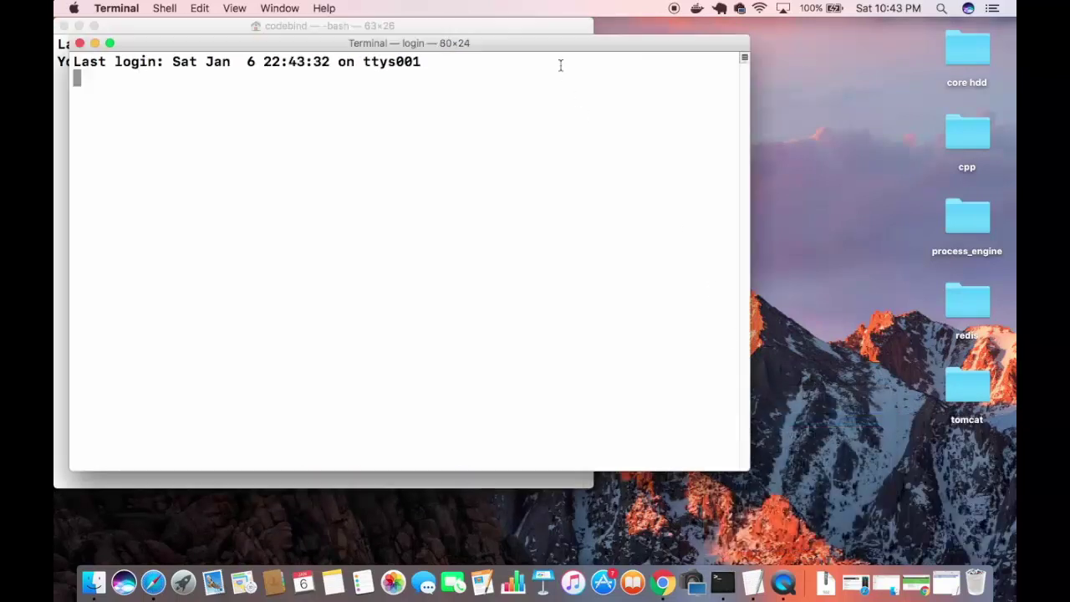
left_click_drag(557, 46, 798, 64)
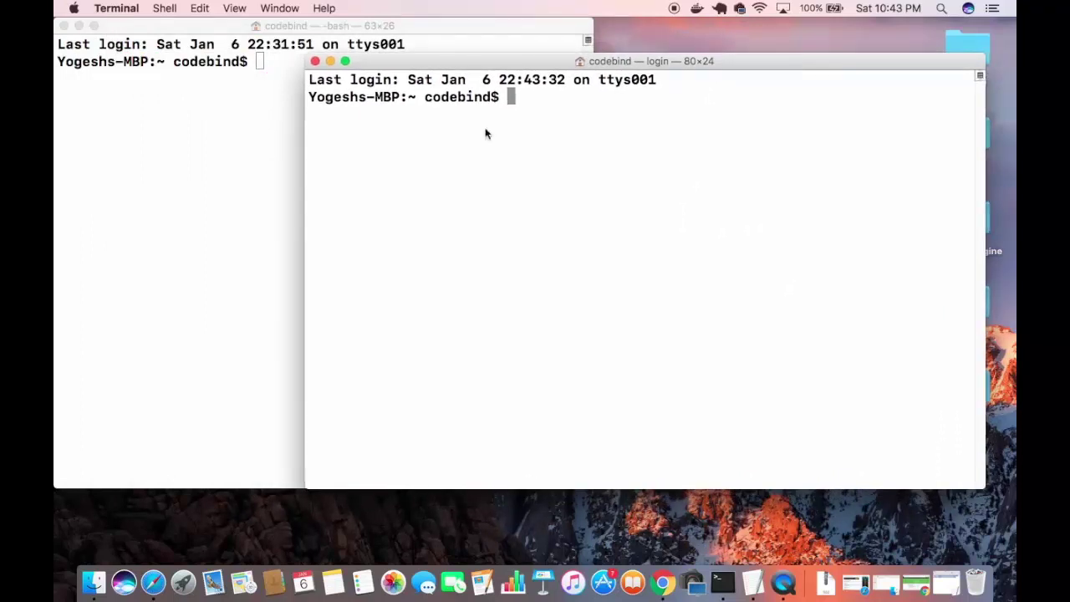
left_click_drag(303, 179, 454, 156)
left_click_drag(605, 62, 633, 36)
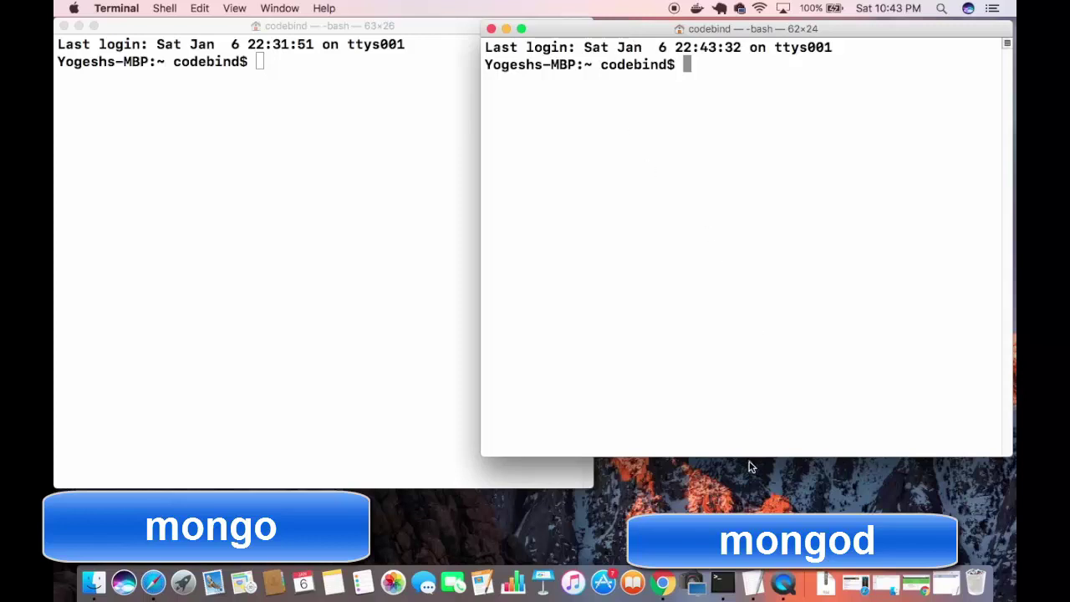
Step: Make the right window taller and run mongod there, listening on port 27017
left_click_drag(741, 462, 736, 525)
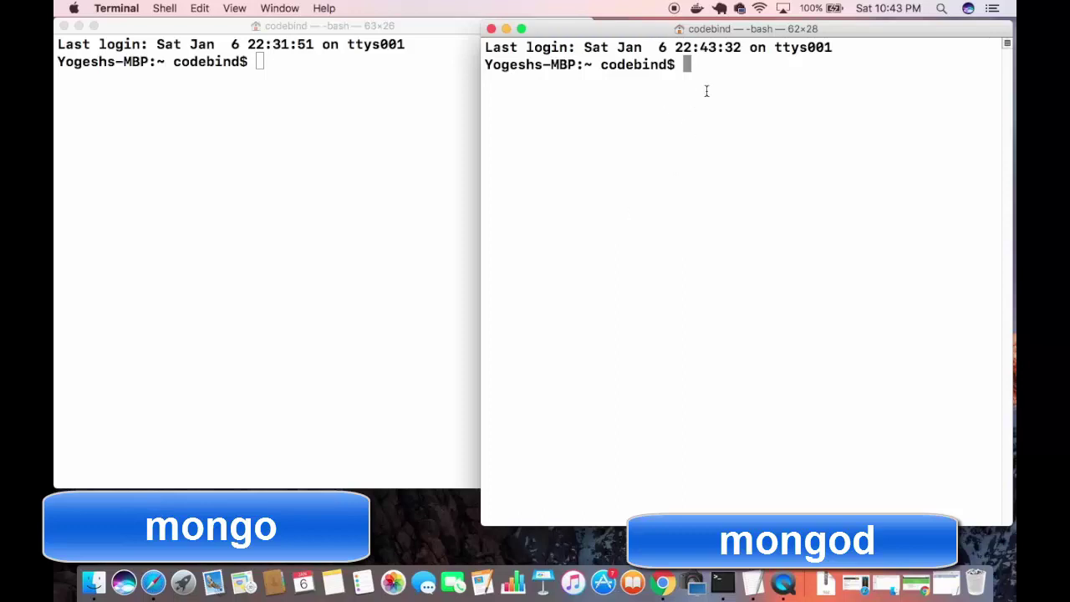
type("mongod")
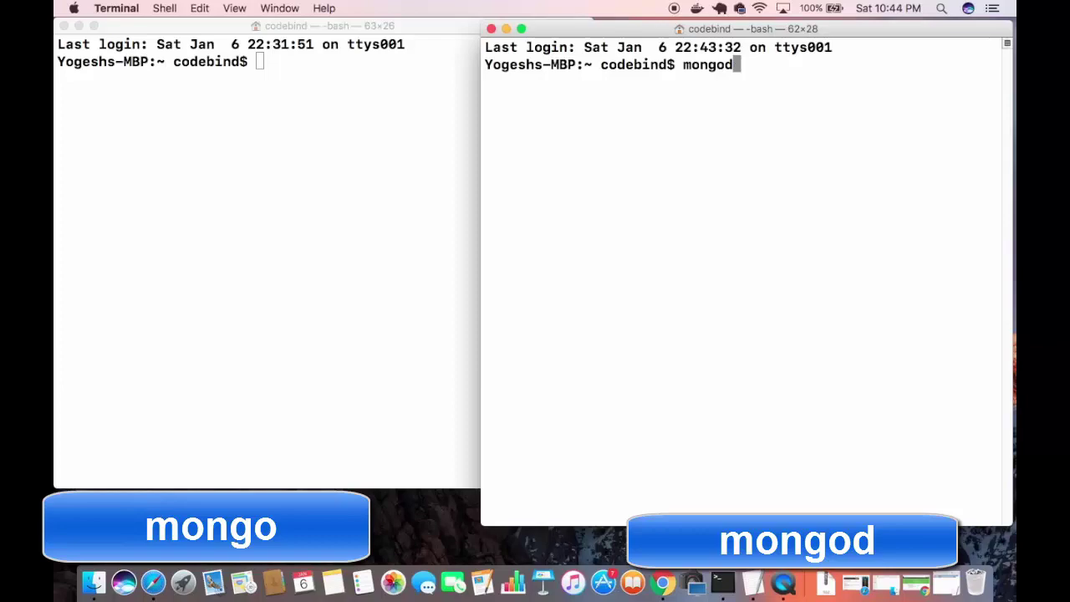
key("Return")
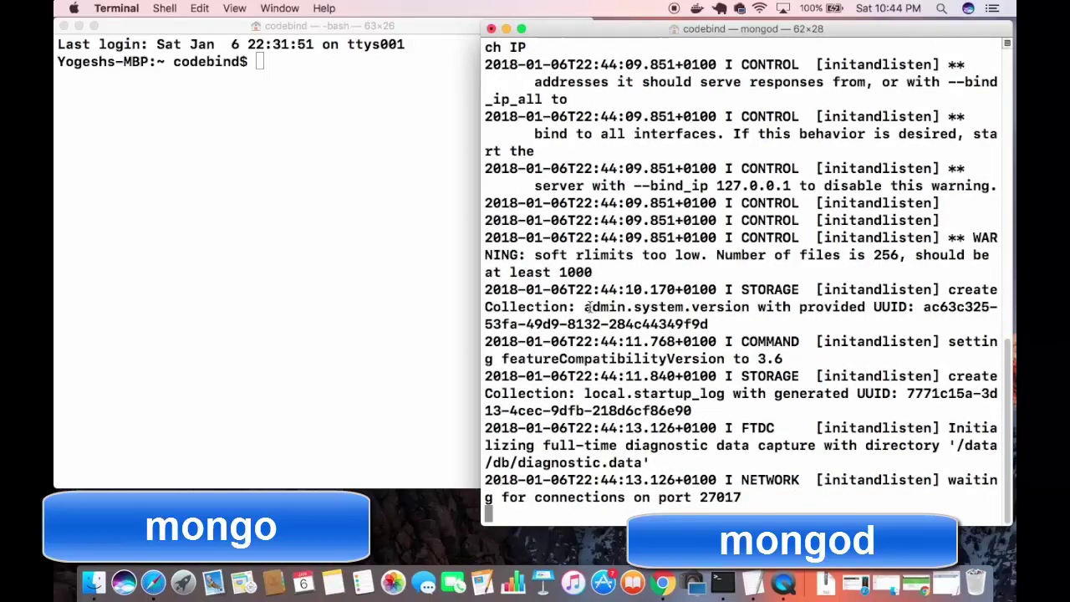
left_click(308, 258)
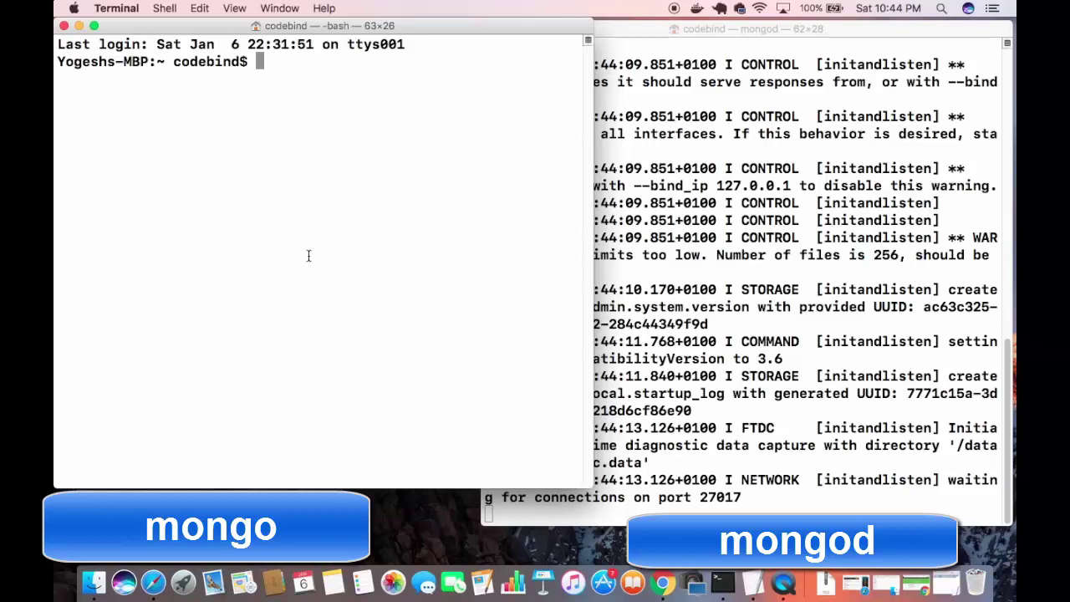
Step: Start the mongo shell in the left window, connecting to the running server
type("mong")
key("BackSpace")
type("go")
key("Return")
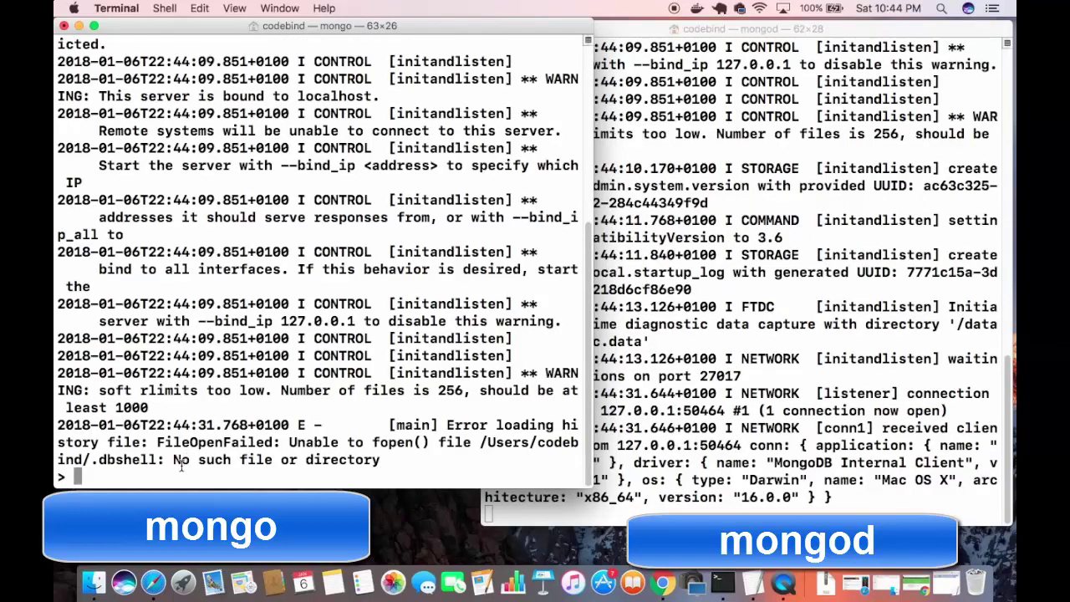
left_click(644, 339)
double_click(642, 289)
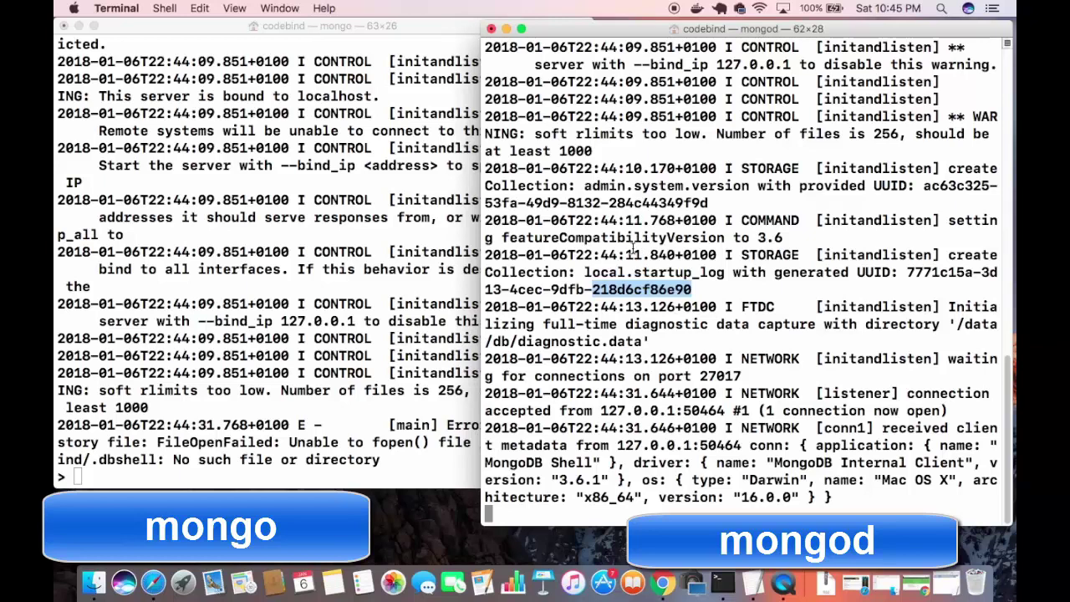
left_click(348, 293)
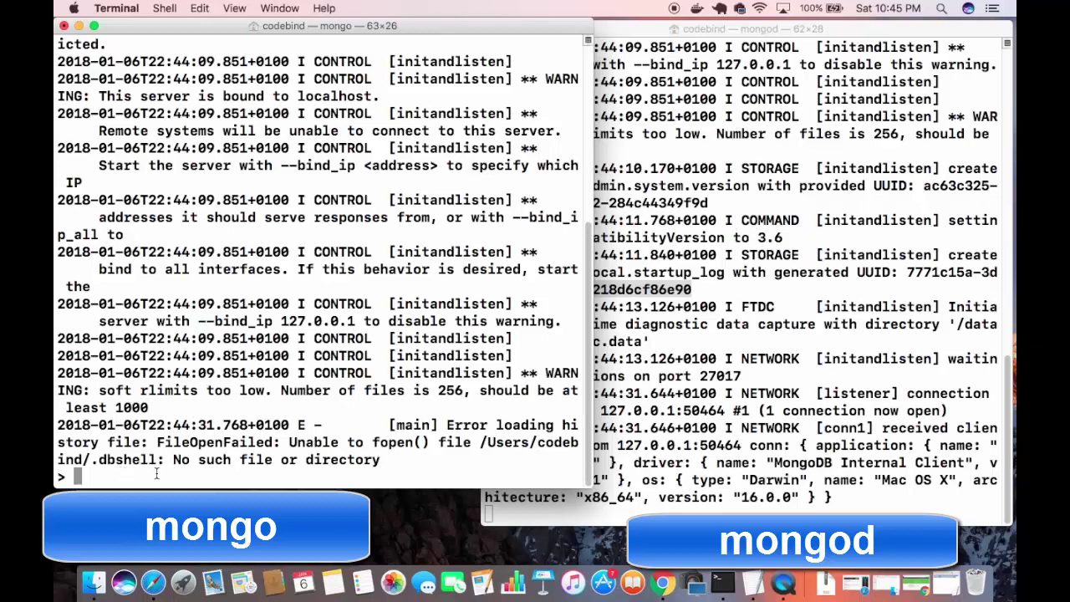
Step: Run show dbs and highlight the listed admin and local databases
type("show dbs")
key("Return")
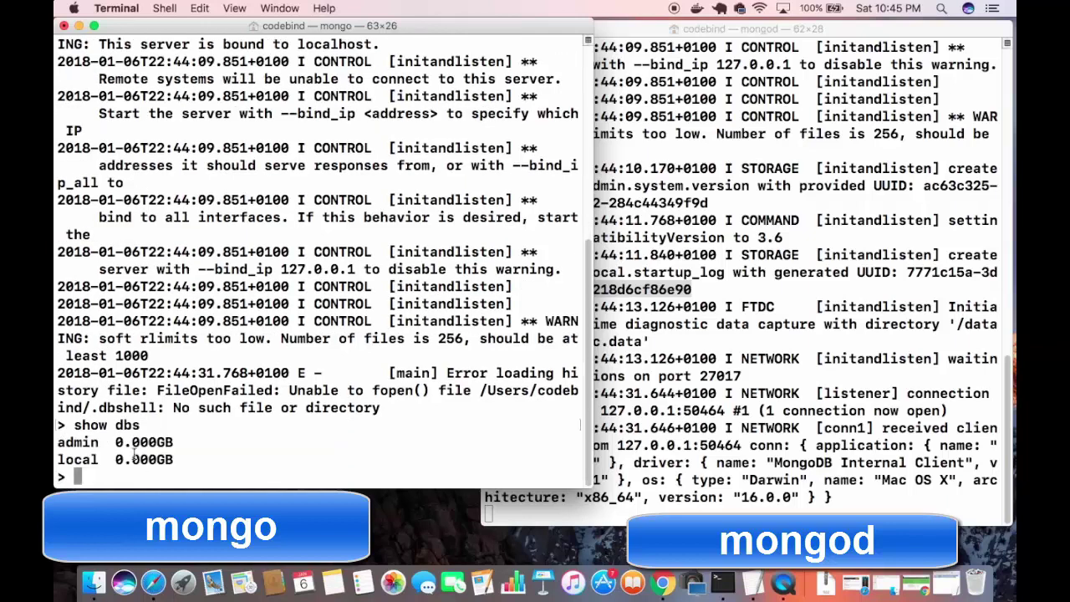
double_click(67, 443)
double_click(77, 456)
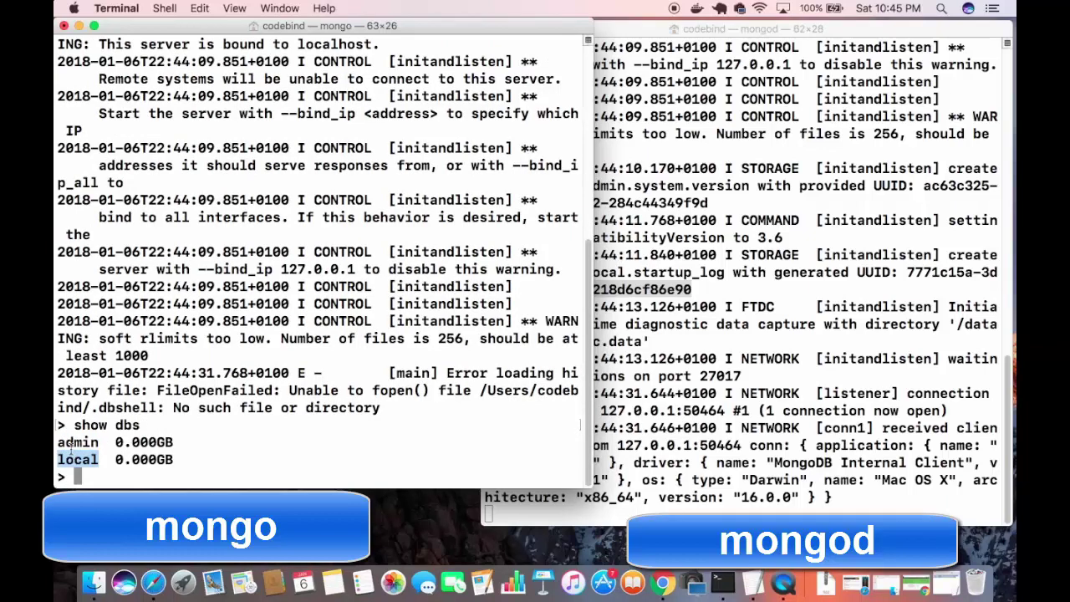
double_click(73, 443)
double_click(77, 457)
Step: In a new third Terminal window, run mongo -version and highlight the v3.6.1 output
right_click(736, 589)
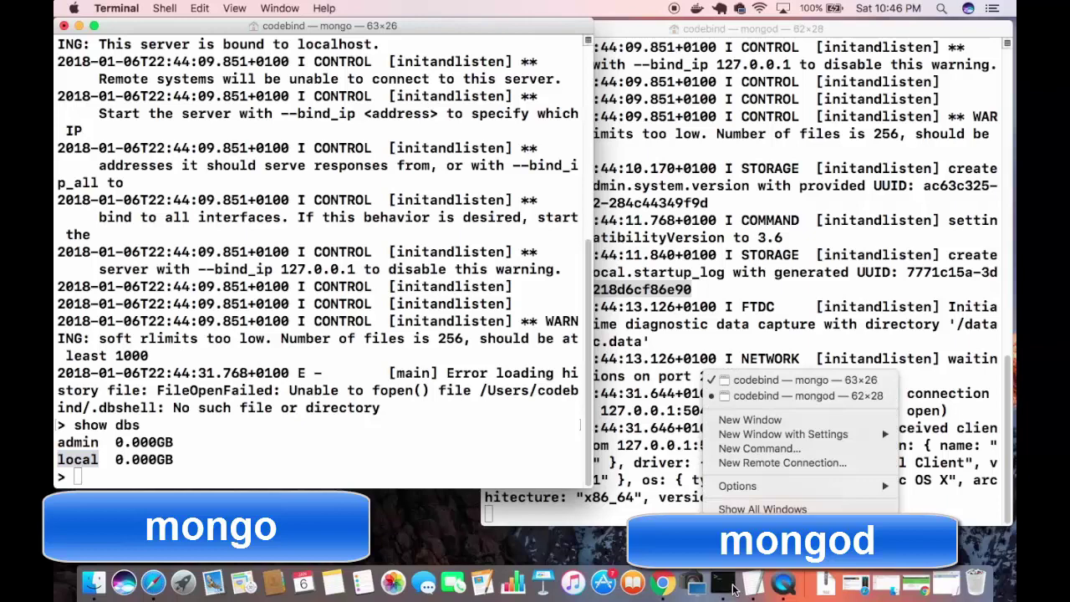
left_click(751, 420)
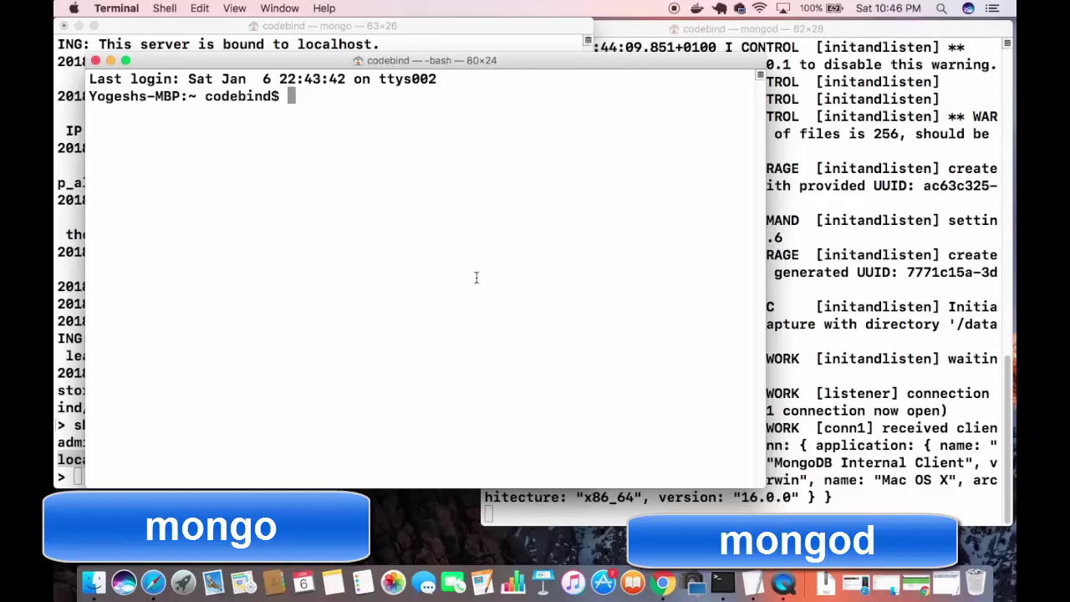
type("mongo ")
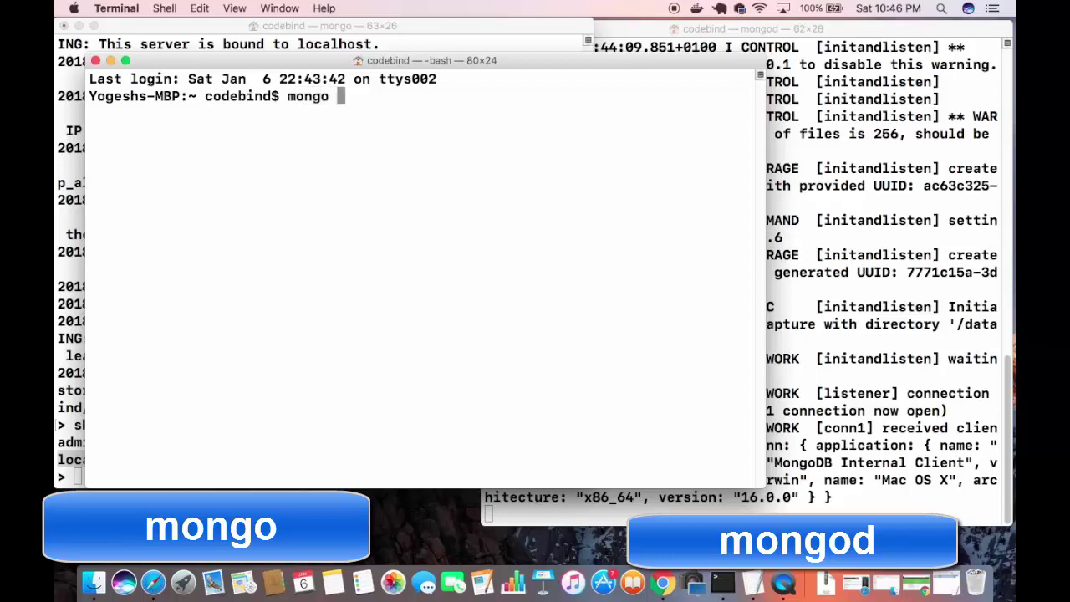
type("-version")
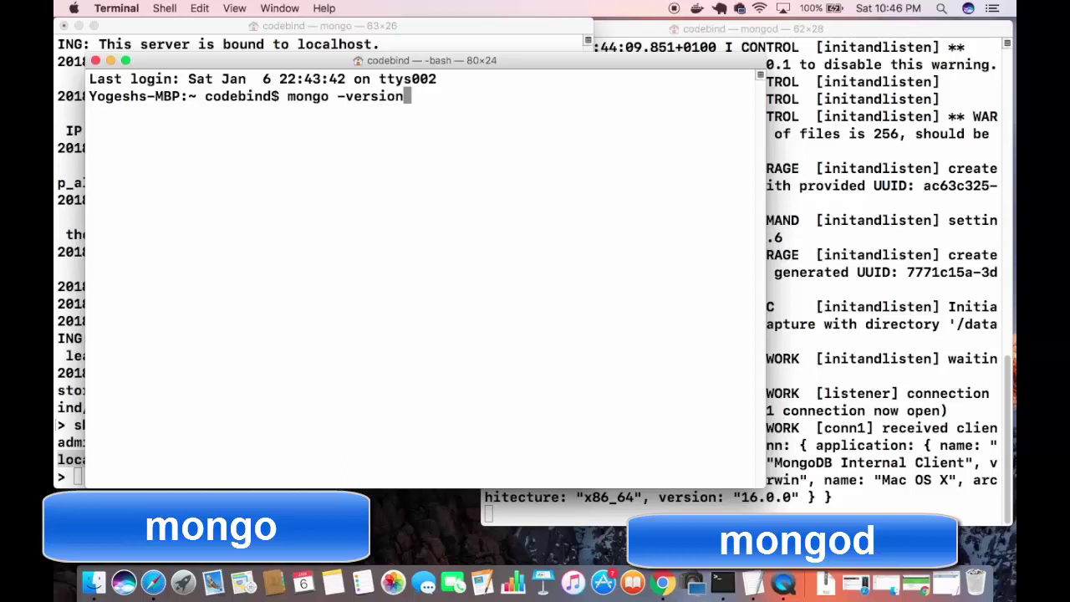
key("Return")
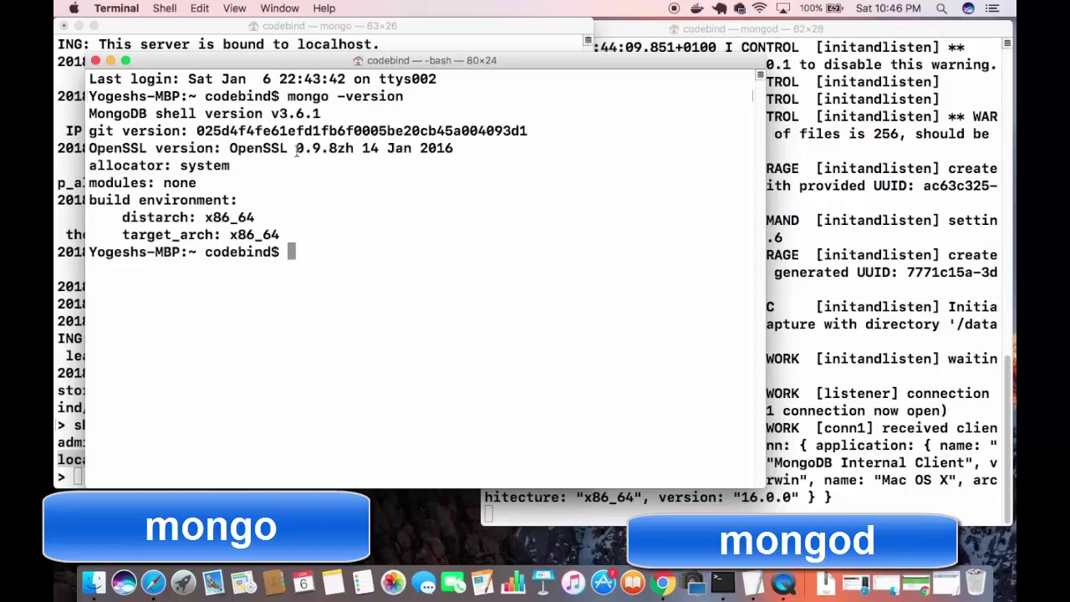
left_click_drag(95, 113, 185, 140)
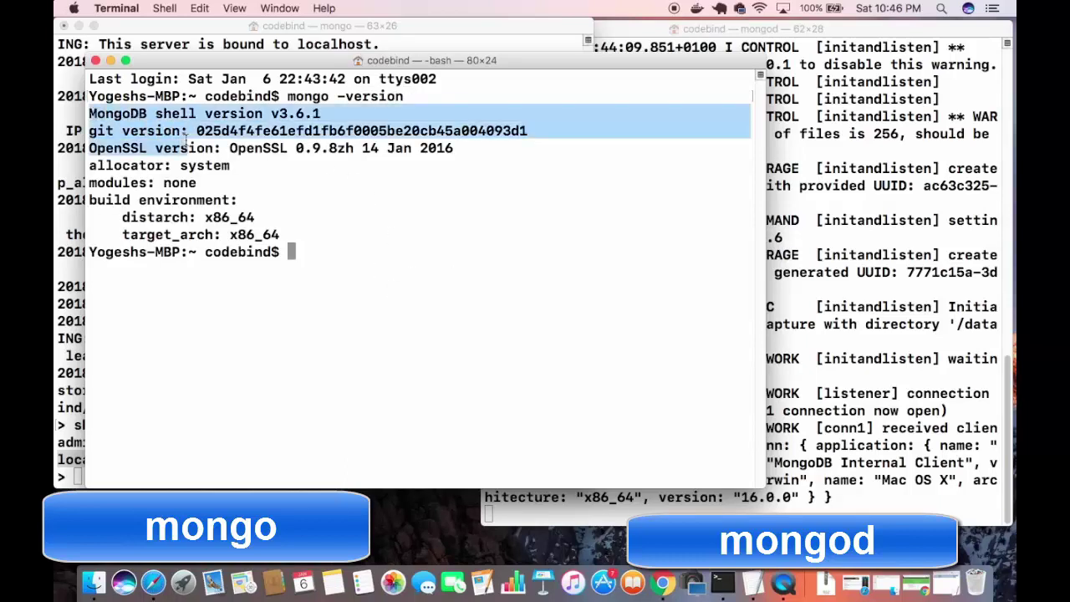
double_click(237, 116)
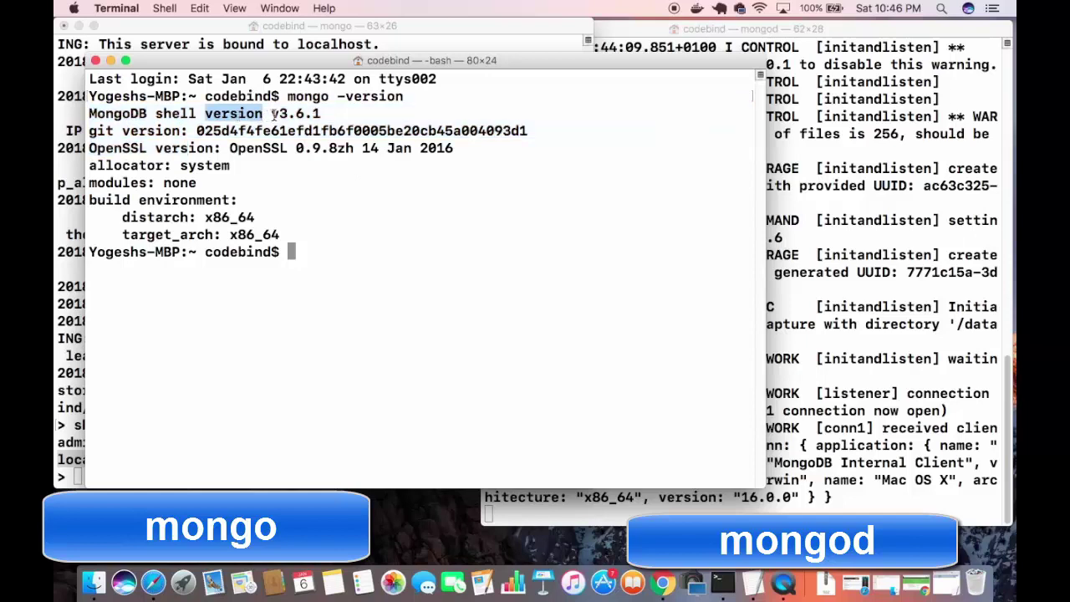
left_click_drag(279, 113, 320, 113)
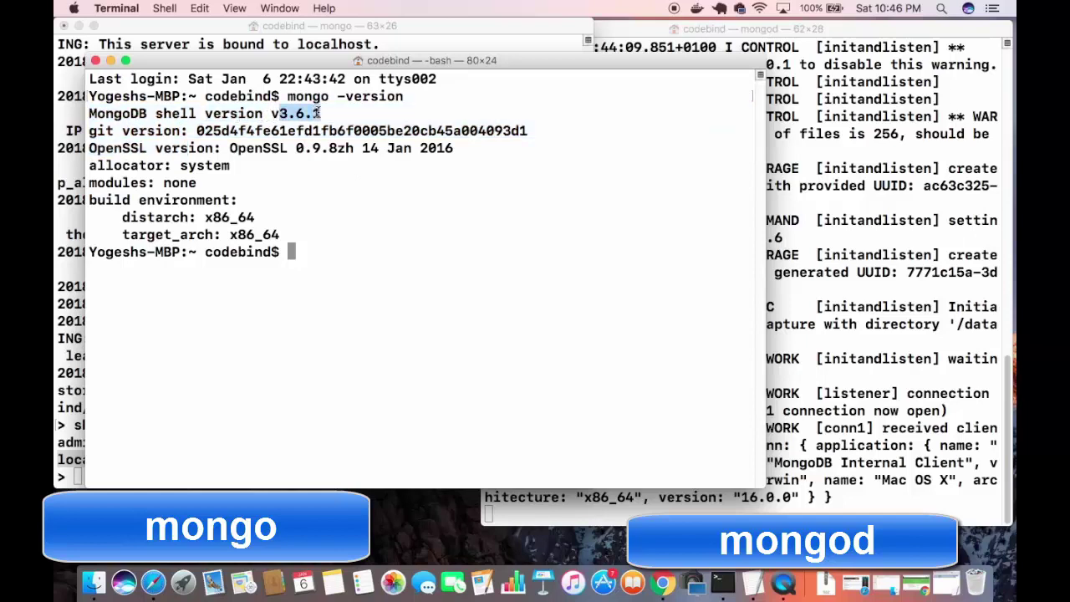